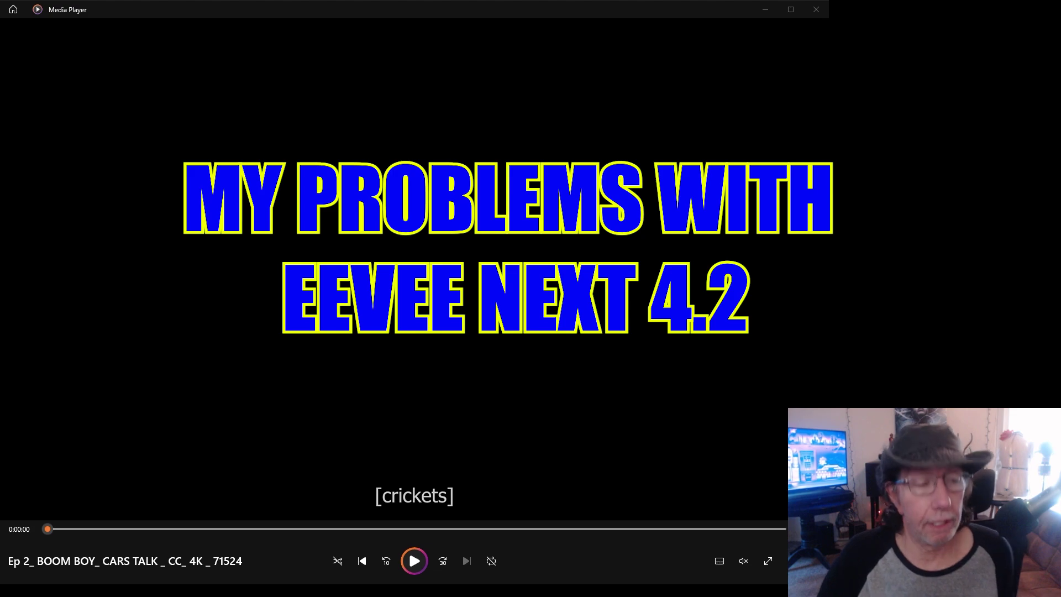
# Play the Ep 2 Boom Boy video and pause it at about 0:22.
pyautogui.click(414, 561)
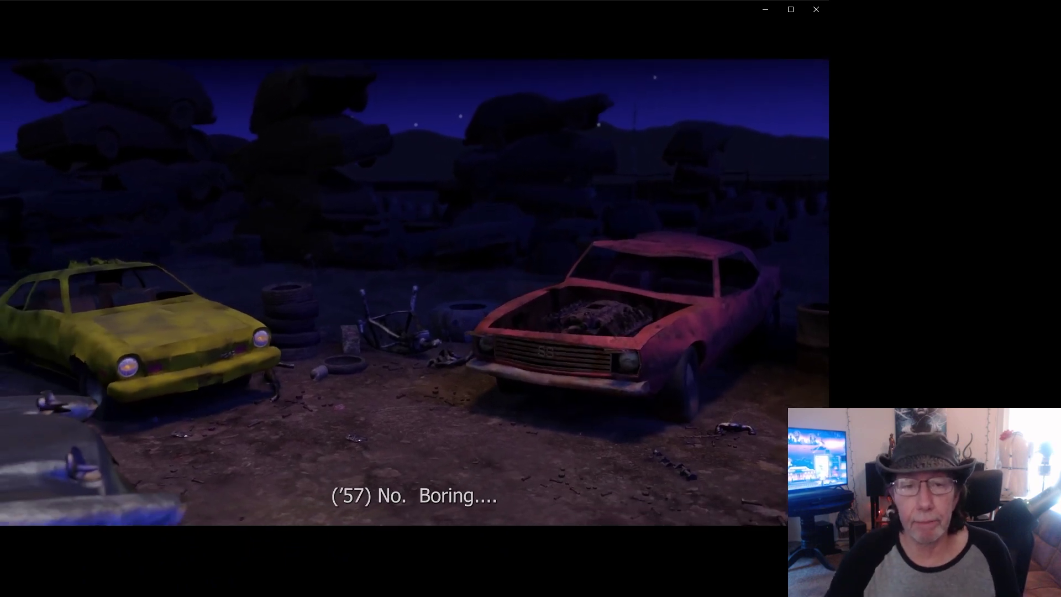
pyautogui.moveTo(635, 547)
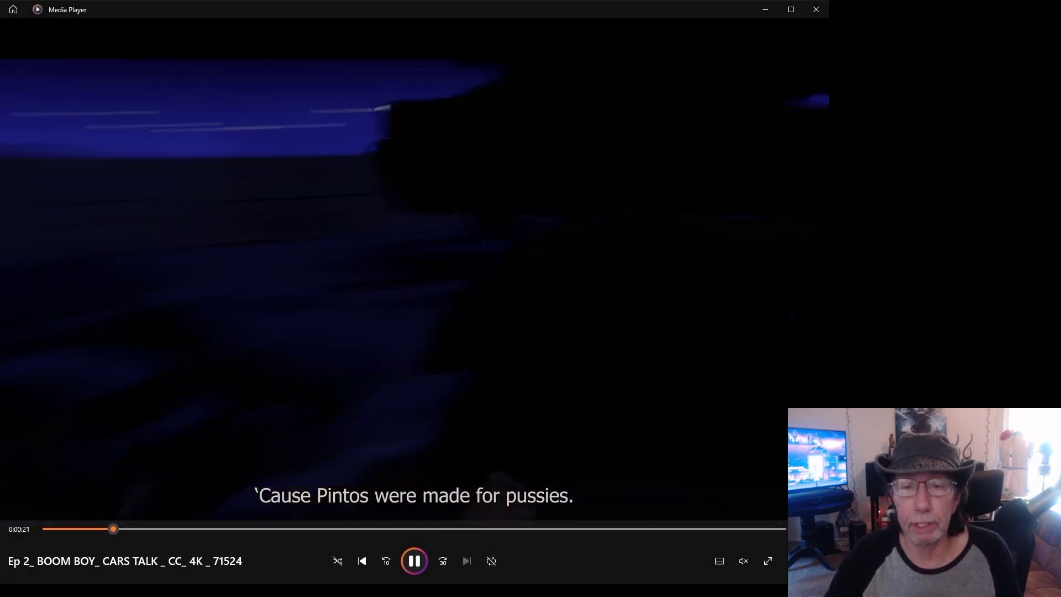
pyautogui.press('space')
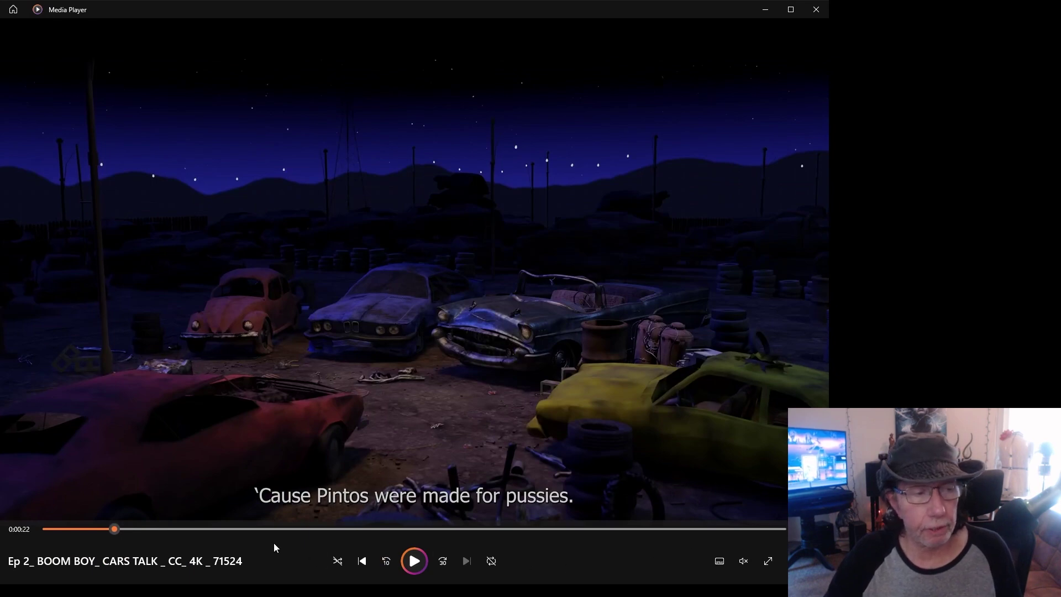
# Rewind the video to about 0:15 and watch it up to the "Oh crap - we're dead!" shot.
pyautogui.moveTo(93, 529); pyautogui.dragTo(80, 530)
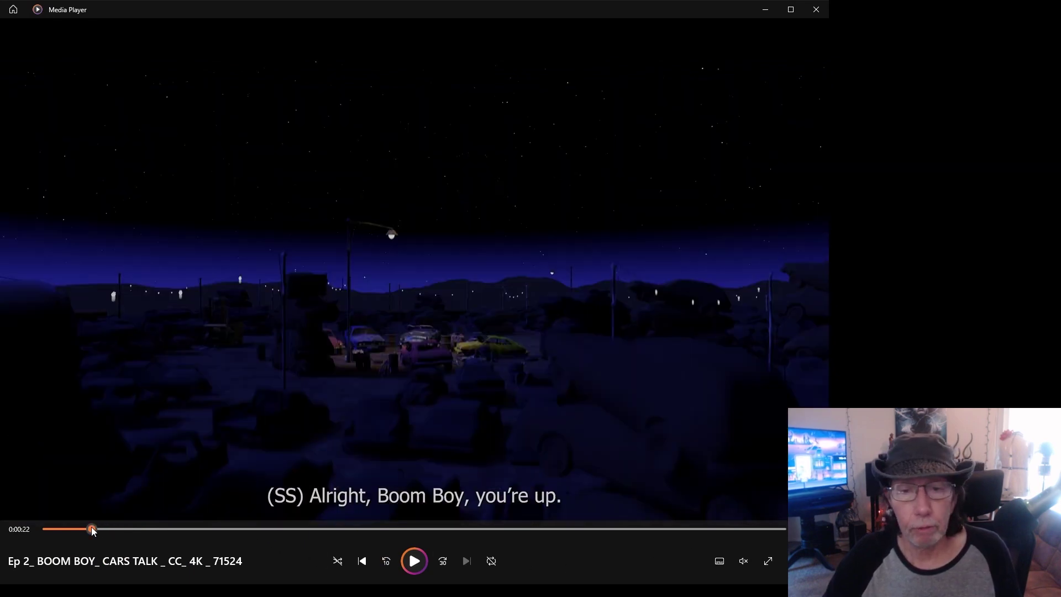
pyautogui.press('space')
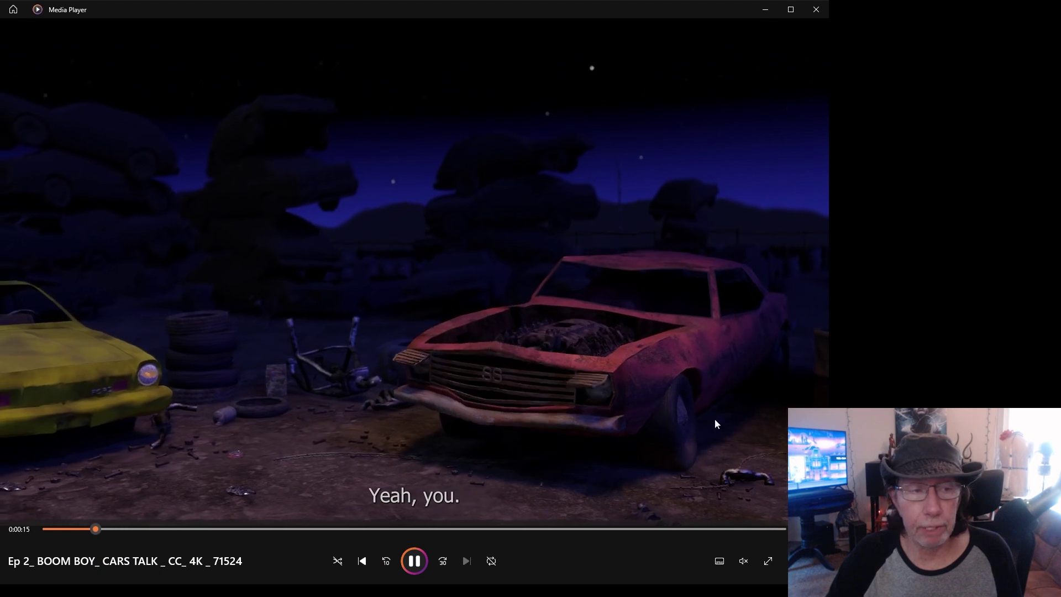
pyautogui.press('space')
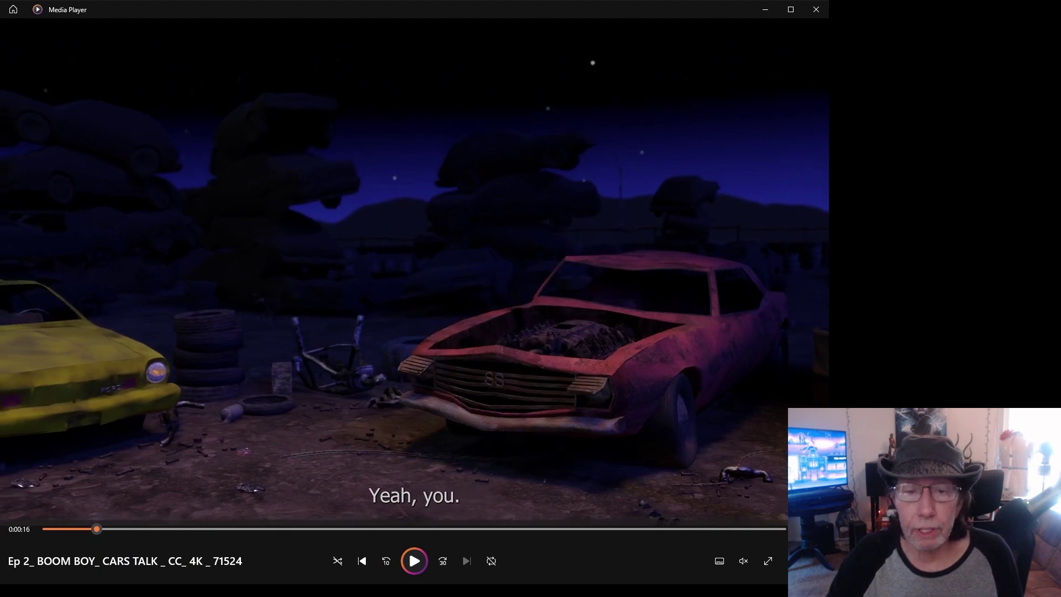
pyautogui.press('space')
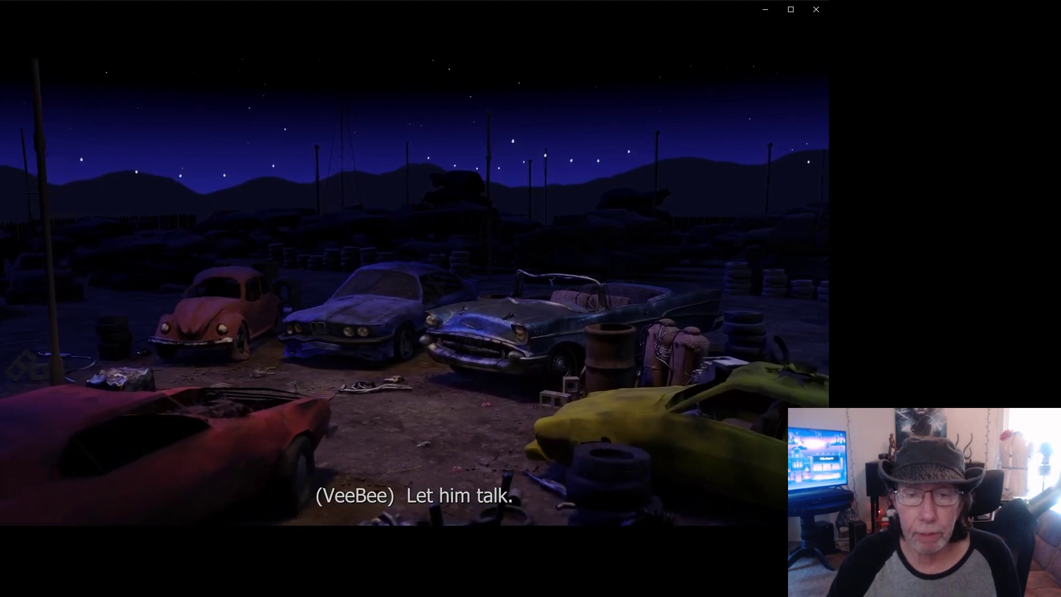
pyautogui.moveTo(557, 371)
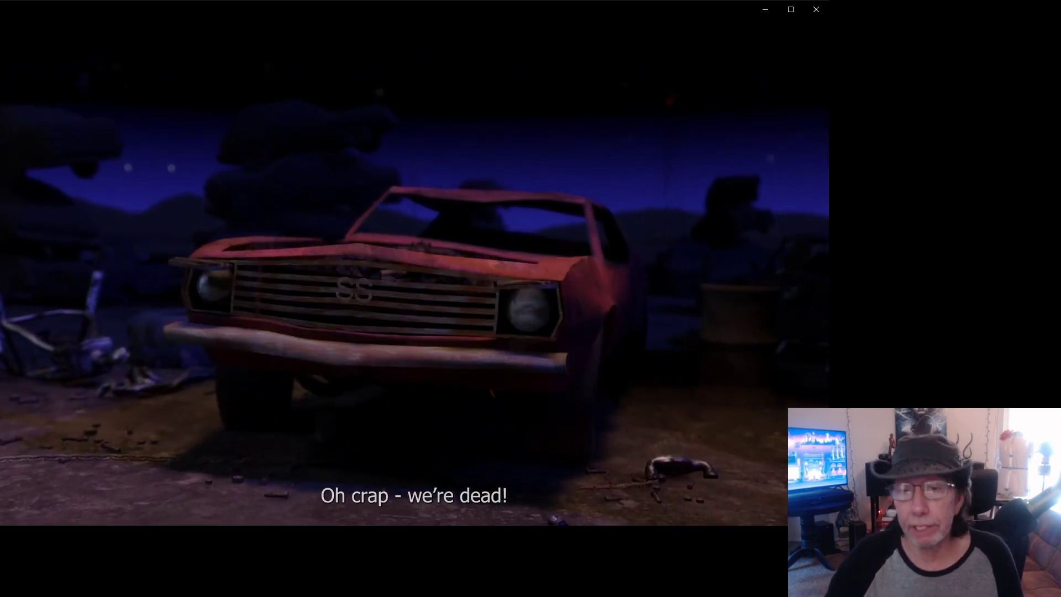
pyautogui.press('space')
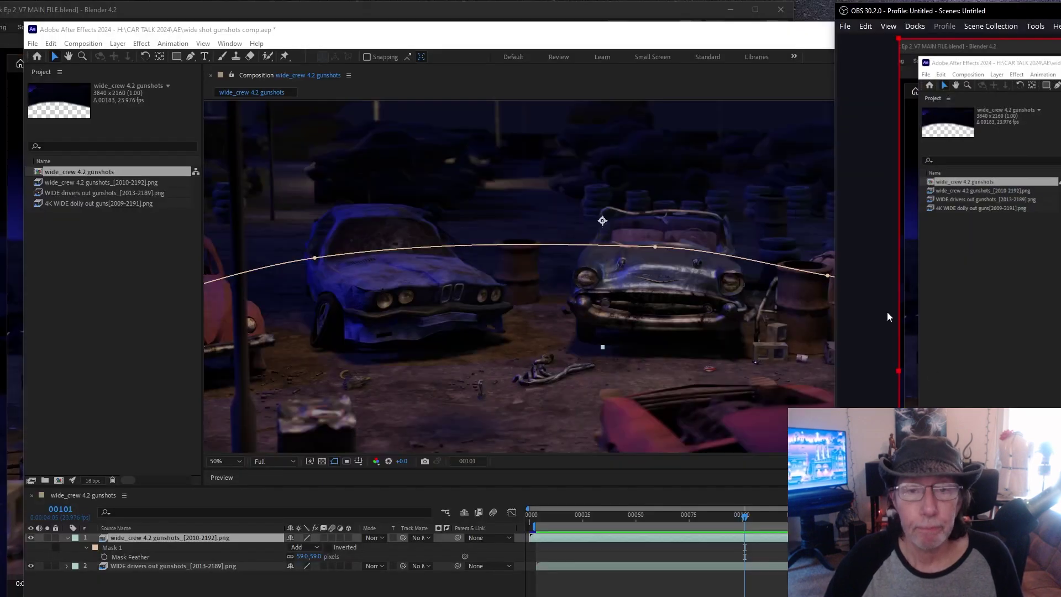
# Switch to After Effects and scrub the wide_crew 4.2 gunshots composition to frames 49, 28 and 70.
pyautogui.moveTo(720, 42); pyautogui.dragTo(618, 26)
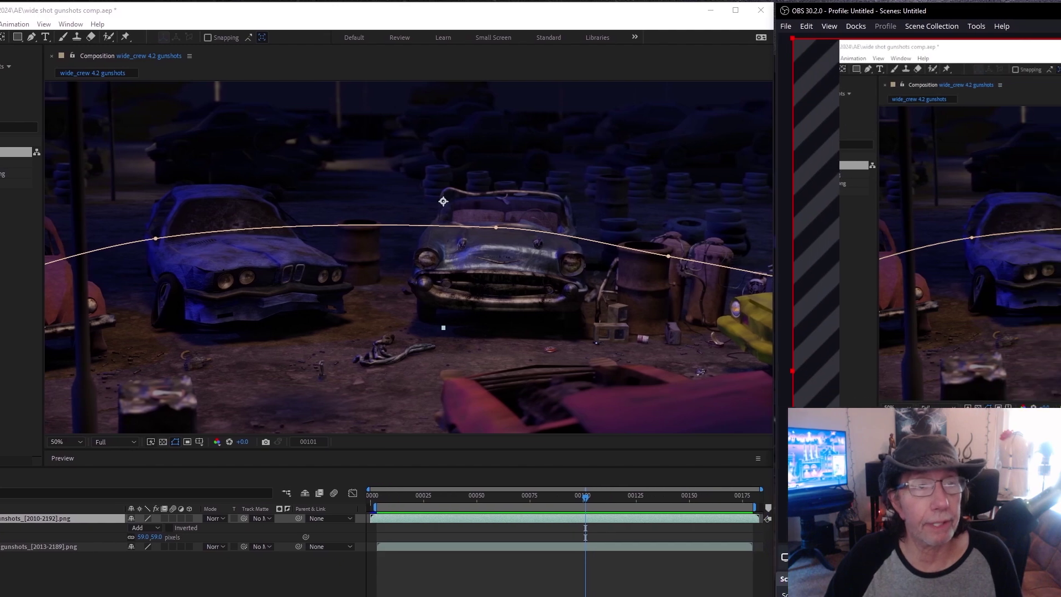
pyautogui.moveTo(584, 504); pyautogui.dragTo(472, 501)
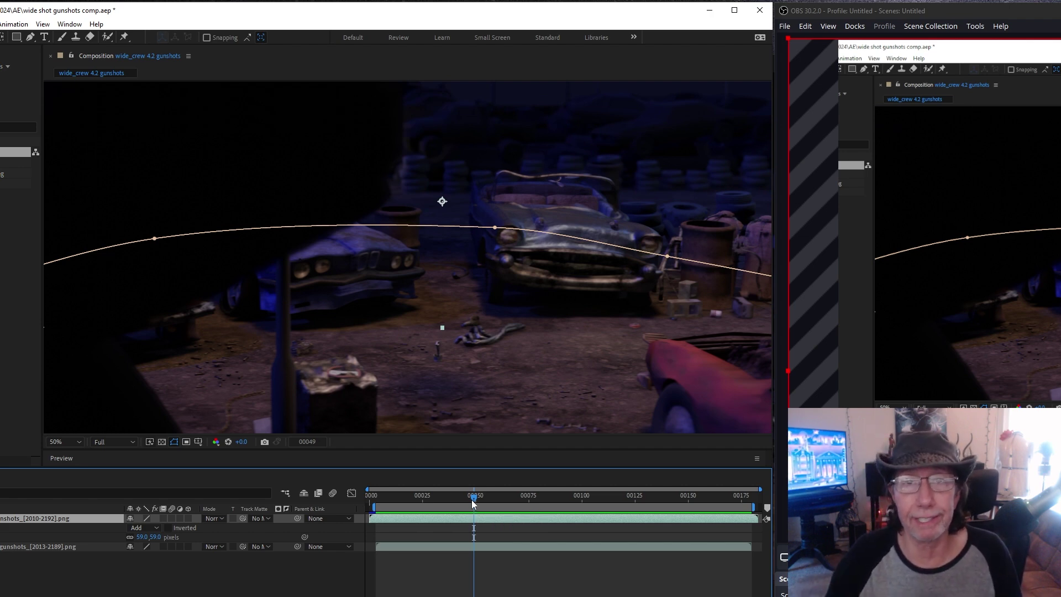
pyautogui.moveTo(473, 499); pyautogui.dragTo(429, 512)
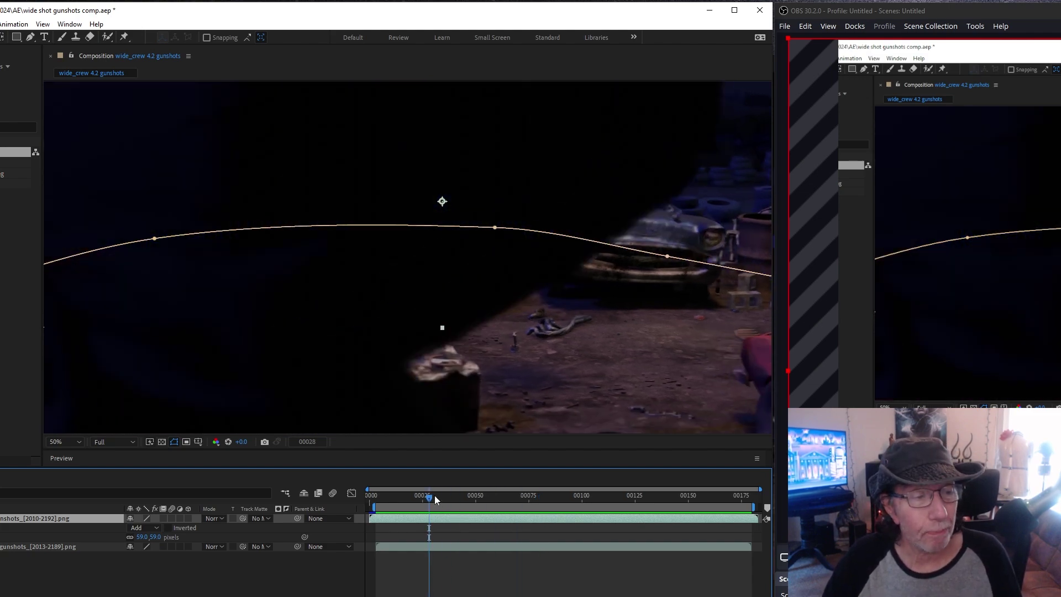
pyautogui.click(517, 495)
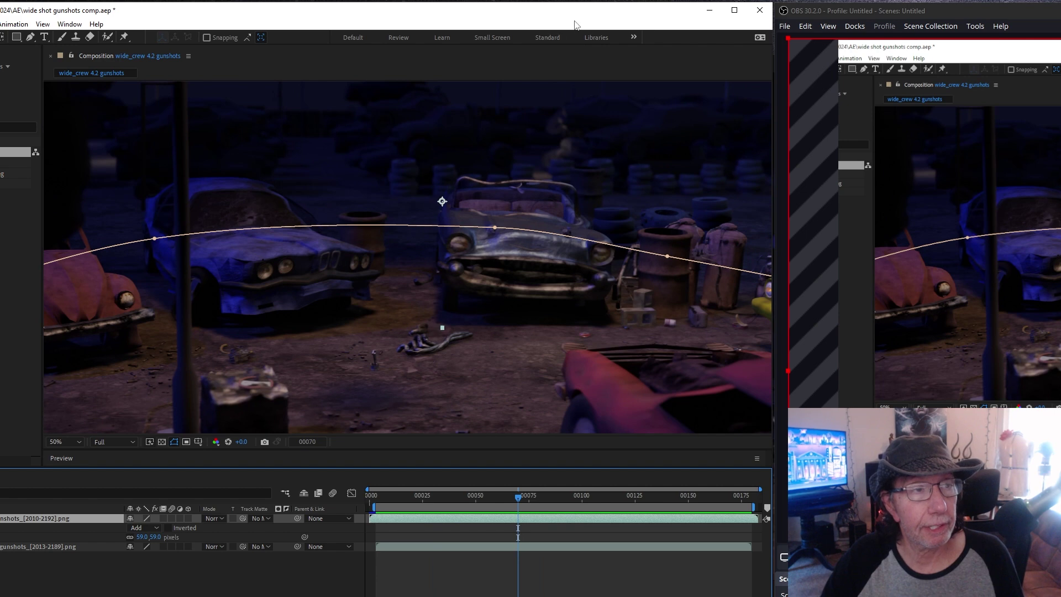
# Hide the WIDE drivers out gunshots layer and set Mask 1 on the wide_crew 4.2 gunshots layer to None.
pyautogui.moveTo(580, 14); pyautogui.dragTo(731, 14)
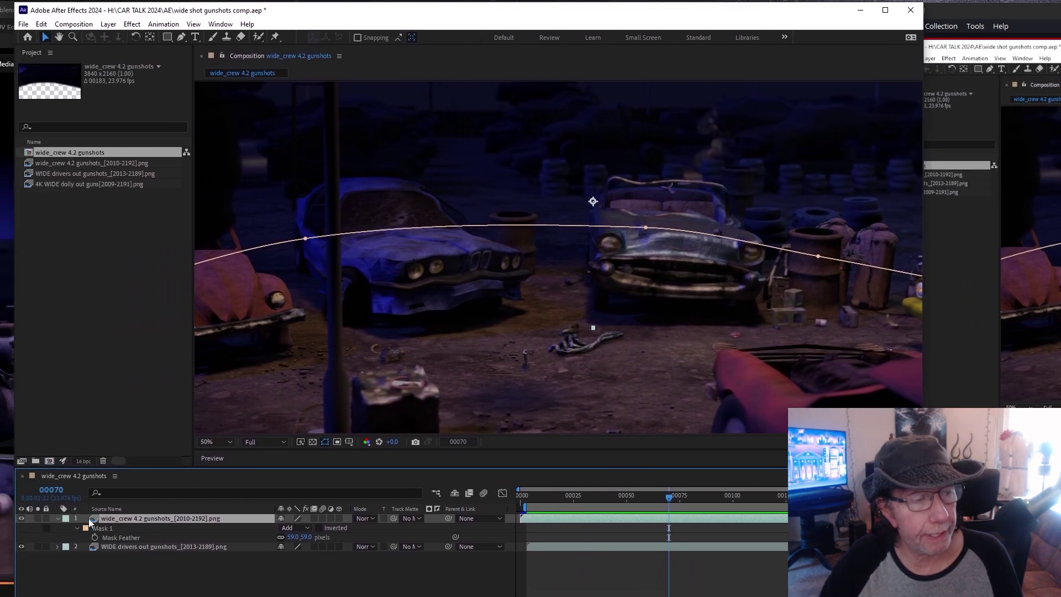
pyautogui.click(22, 546)
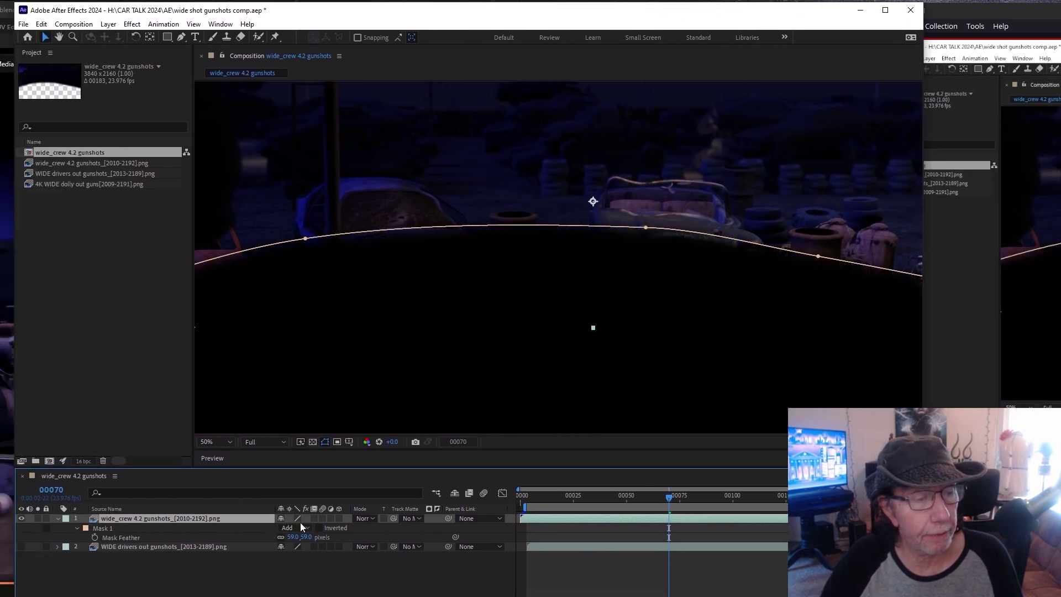
pyautogui.click(290, 526)
pyautogui.click(299, 537)
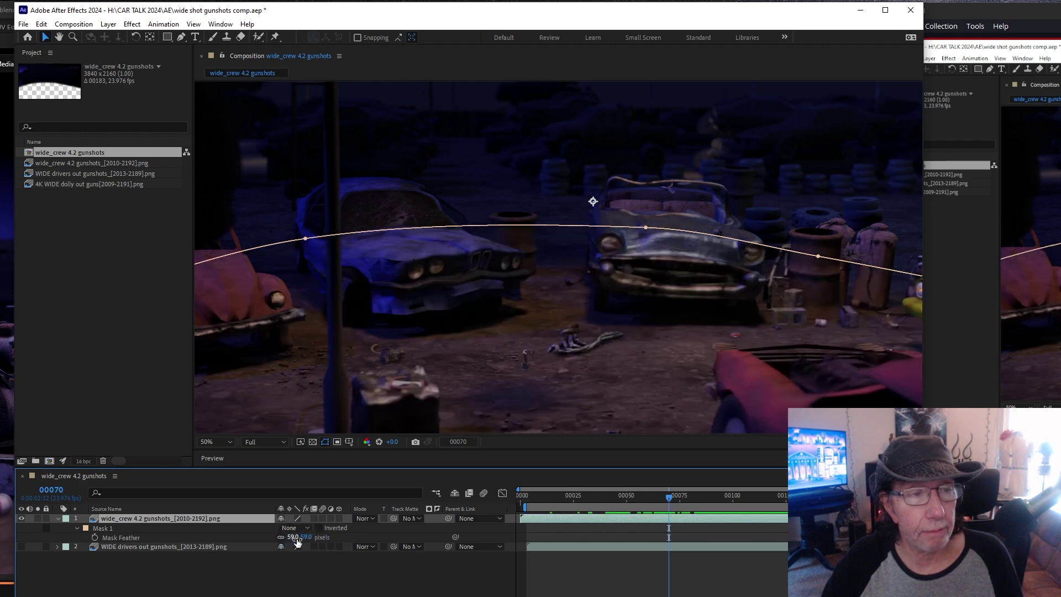
# Scrub the unmasked wide_crew 4.2 gunshots layer to frame 73 and preview the playback to examine the background lighting.
pyautogui.moveTo(712, 21); pyautogui.dragTo(621, 29)
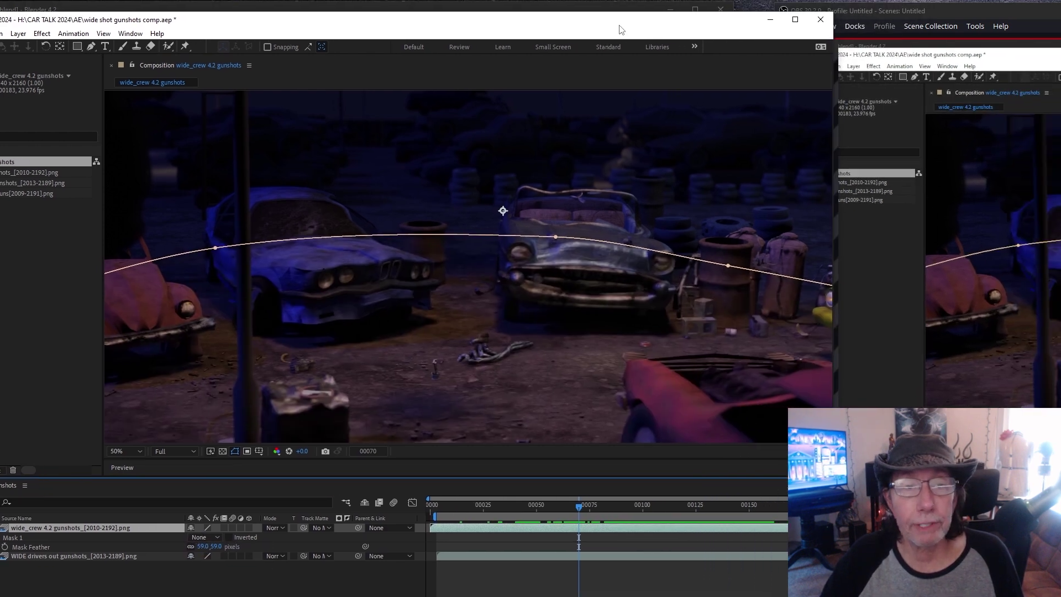
pyautogui.moveTo(714, 31); pyautogui.dragTo(674, 29)
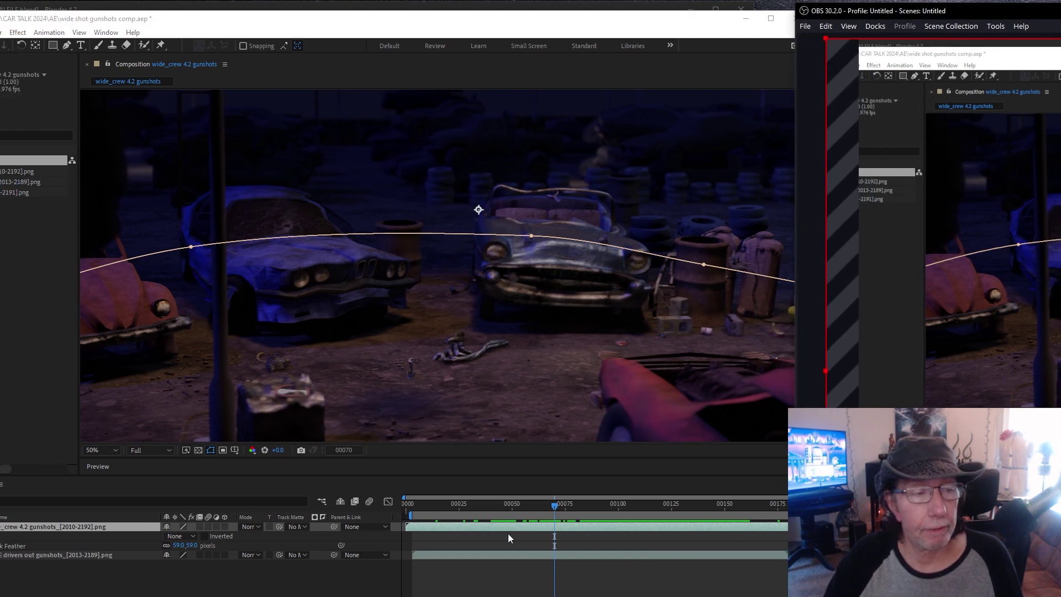
pyautogui.moveTo(555, 507); pyautogui.dragTo(561, 504)
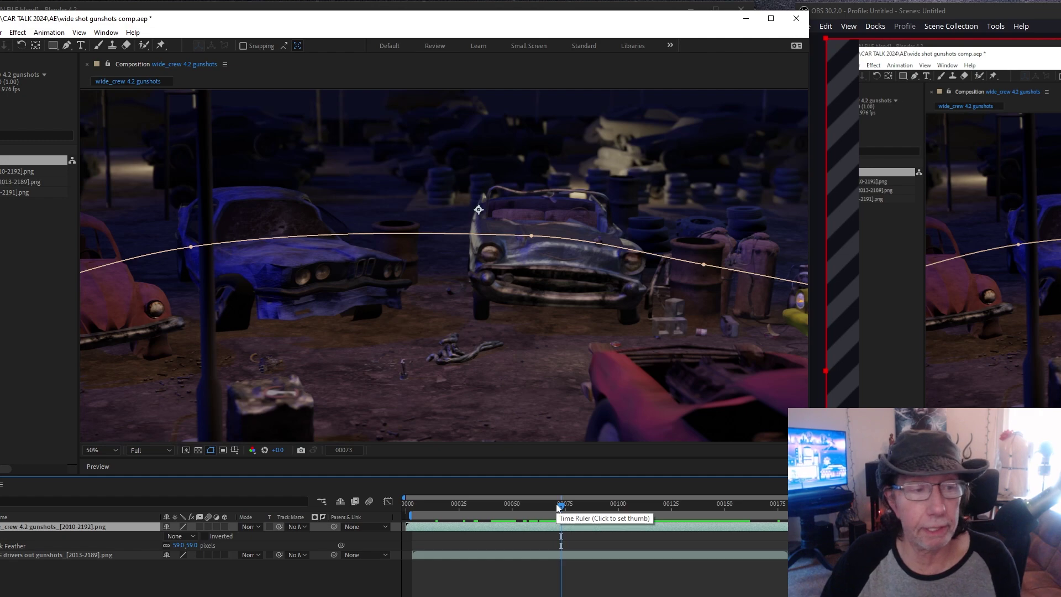
pyautogui.click(556, 504)
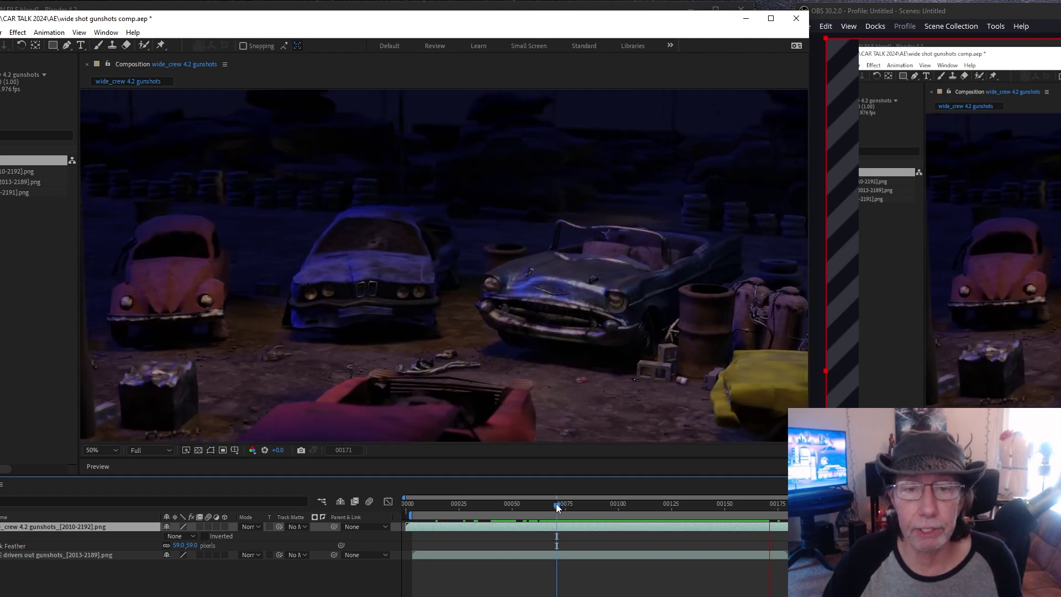
# Preview the unmasked render from about frame 56, and inspect the background at frames 75 and 60.
pyautogui.moveTo(556, 503); pyautogui.dragTo(507, 504)
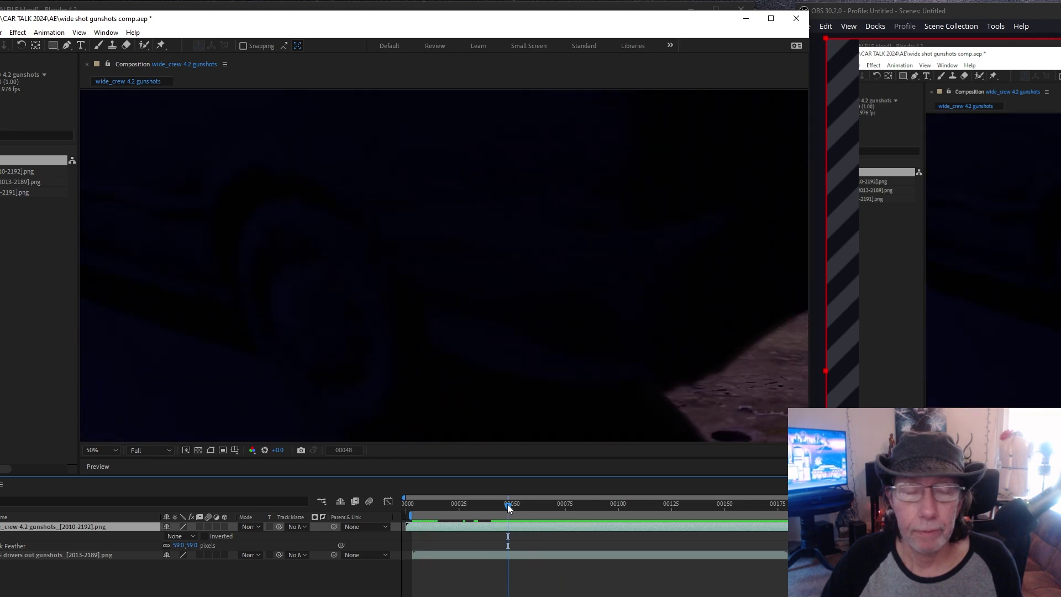
pyautogui.moveTo(507, 504); pyautogui.dragTo(524, 505)
pyautogui.press('space')
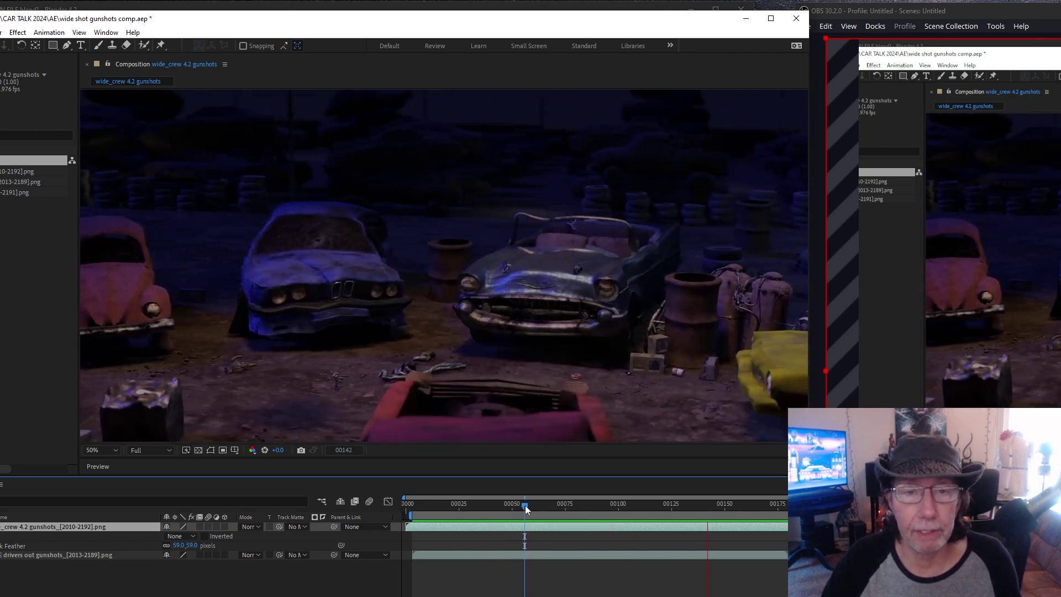
pyautogui.press('space')
pyautogui.moveTo(539, 505); pyautogui.dragTo(564, 509)
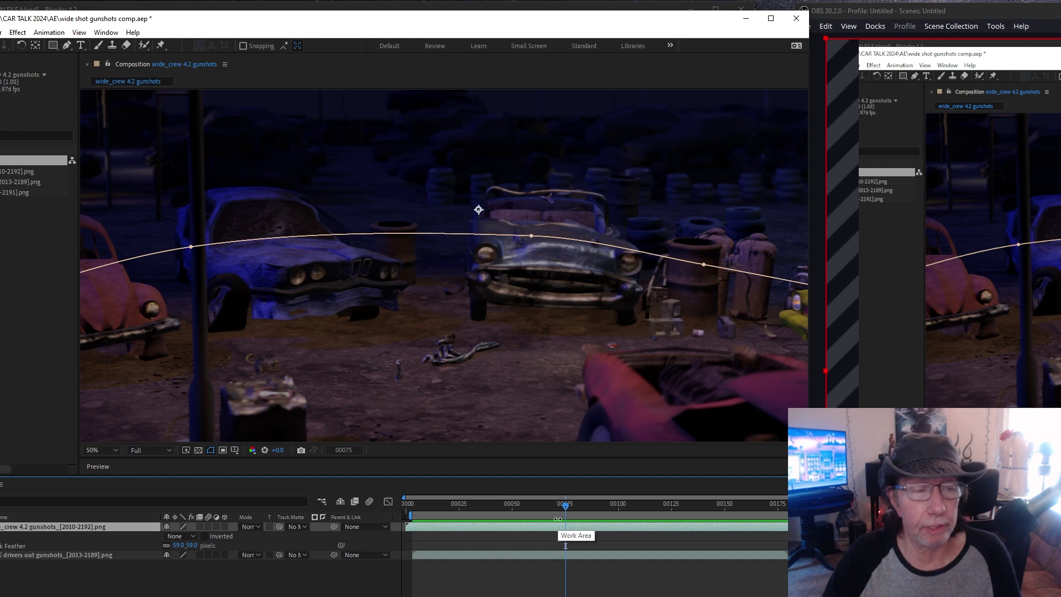
pyautogui.moveTo(566, 506); pyautogui.dragTo(534, 511)
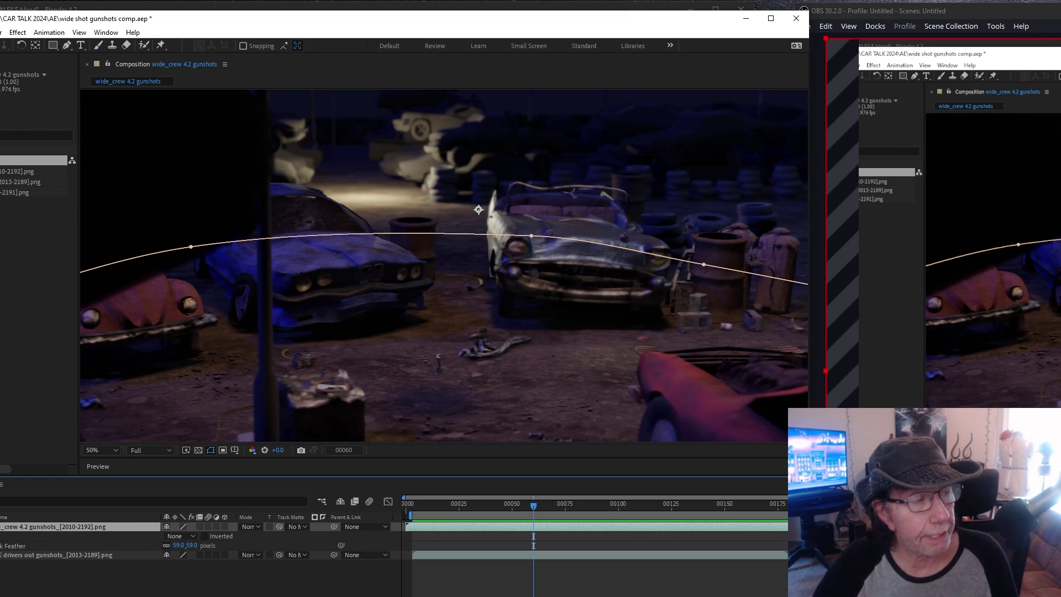
# Select the WIDE drivers out gunshots layer and scrub back to frame 52 to examine its render.
pyautogui.moveTo(626, 32); pyautogui.dragTo(681, 28)
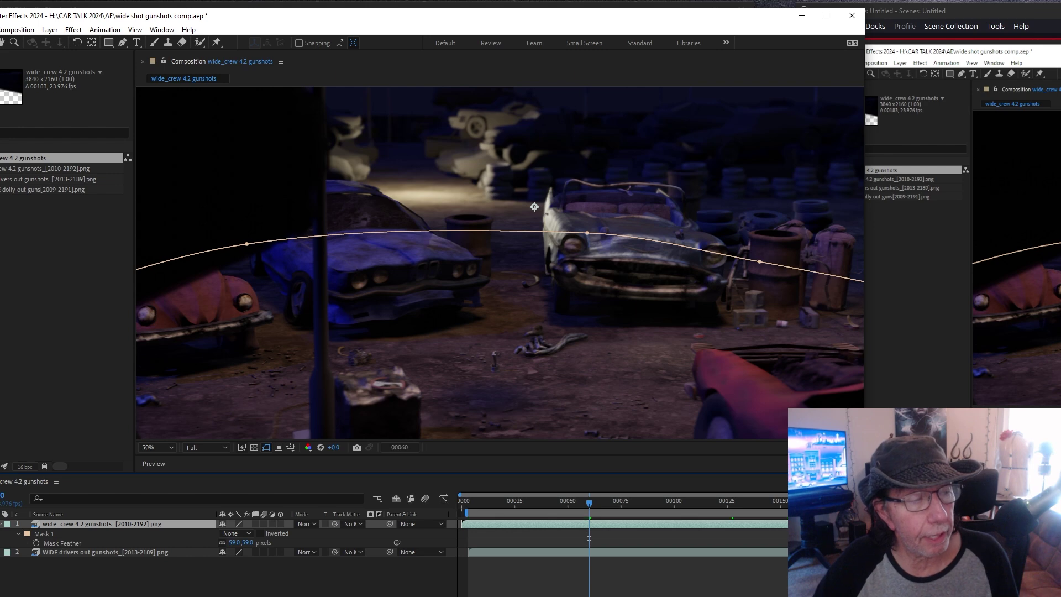
pyautogui.click(65, 552)
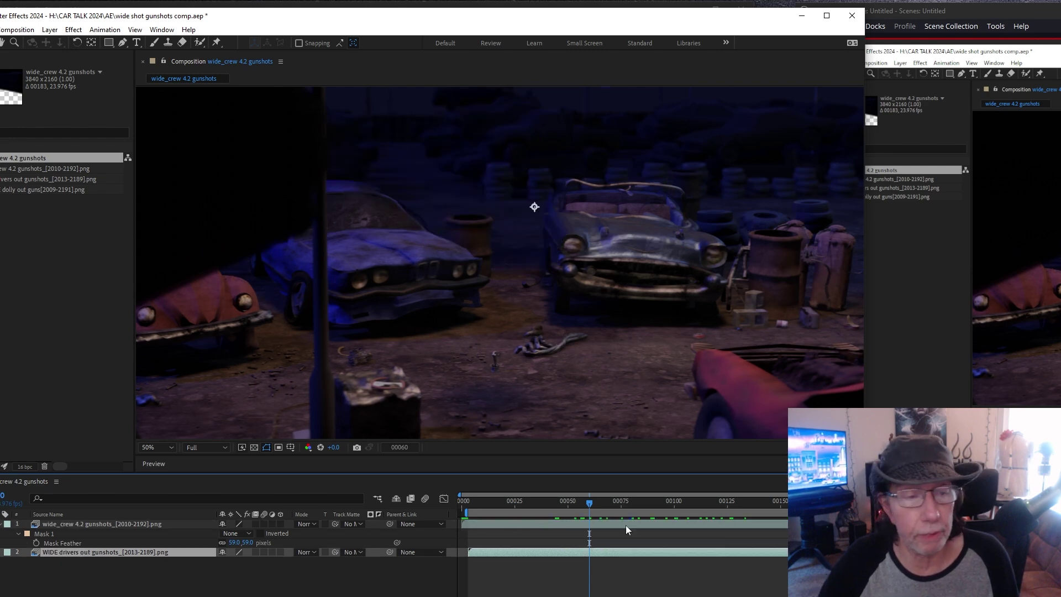
pyautogui.moveTo(600, 505); pyautogui.dragTo(572, 505)
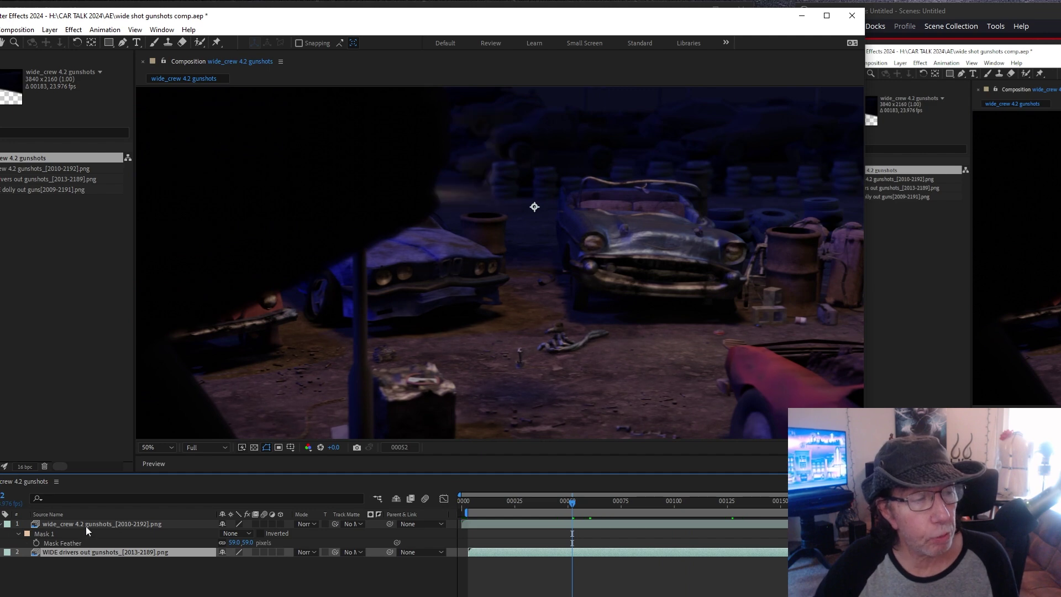
# Set Mask 1 to Add on the wide_crew 4.2 gunshots layer and select that layer.
pyautogui.click(230, 534)
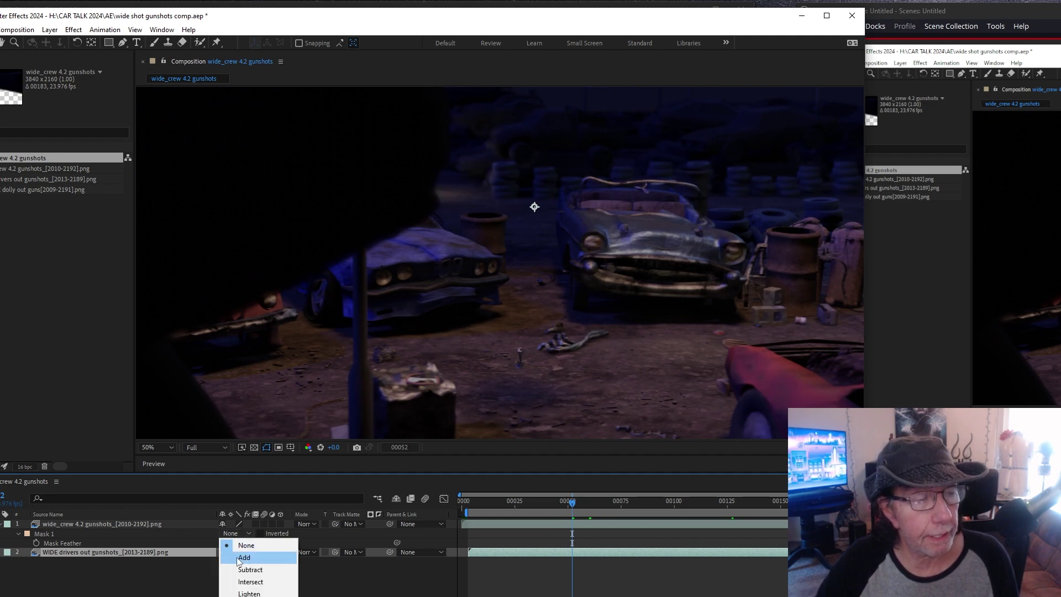
pyautogui.click(244, 557)
pyautogui.click(266, 449)
pyautogui.click(86, 529)
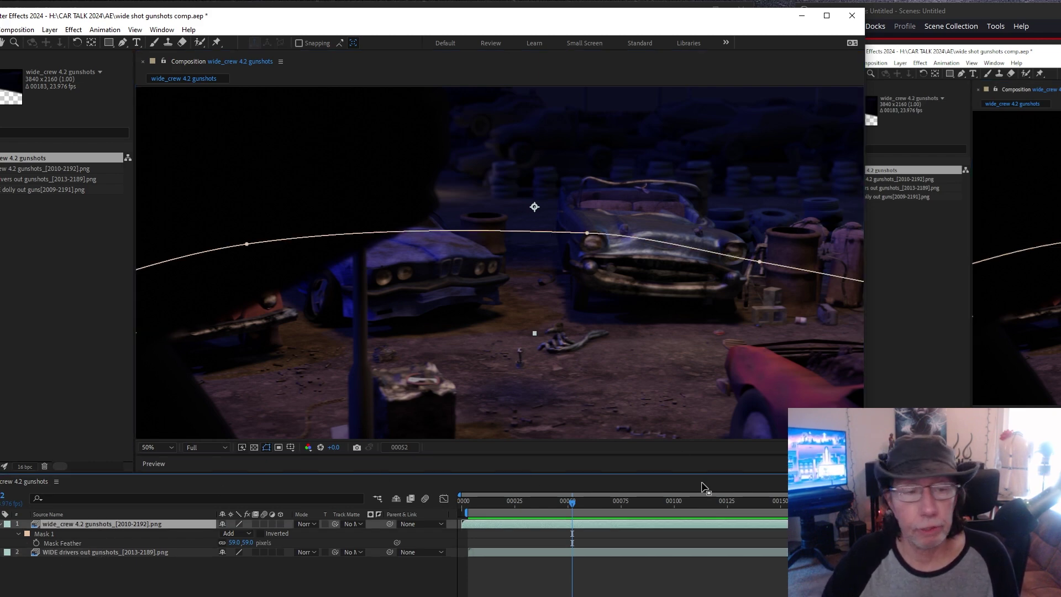
# Scrub the masked composite to frames 92, 90 and 99 to check how the two renders blend.
pyautogui.moveTo(566, 504); pyautogui.dragTo(657, 505)
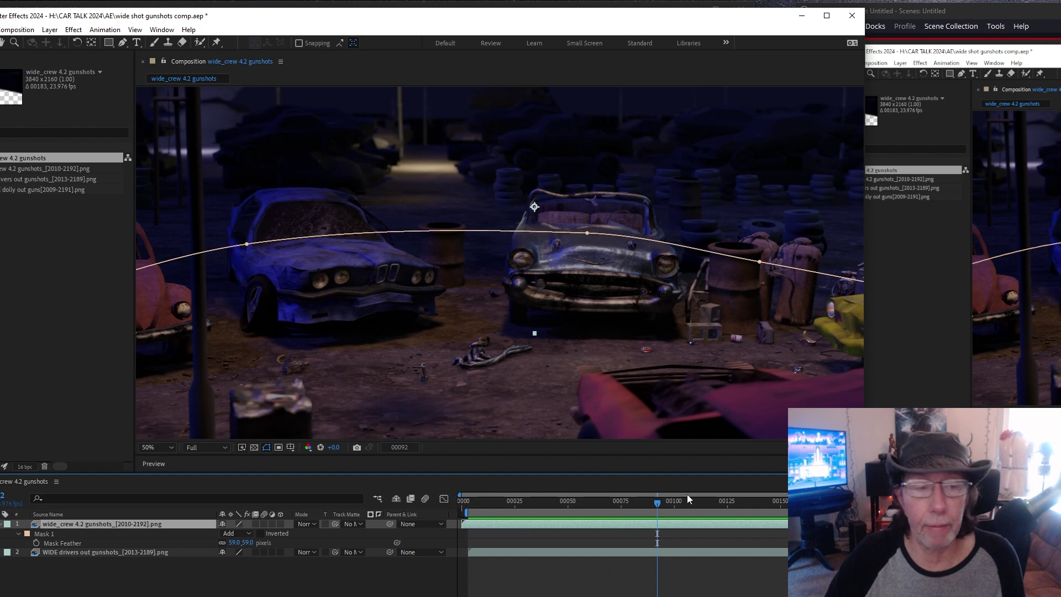
pyautogui.moveTo(657, 503); pyautogui.dragTo(653, 504)
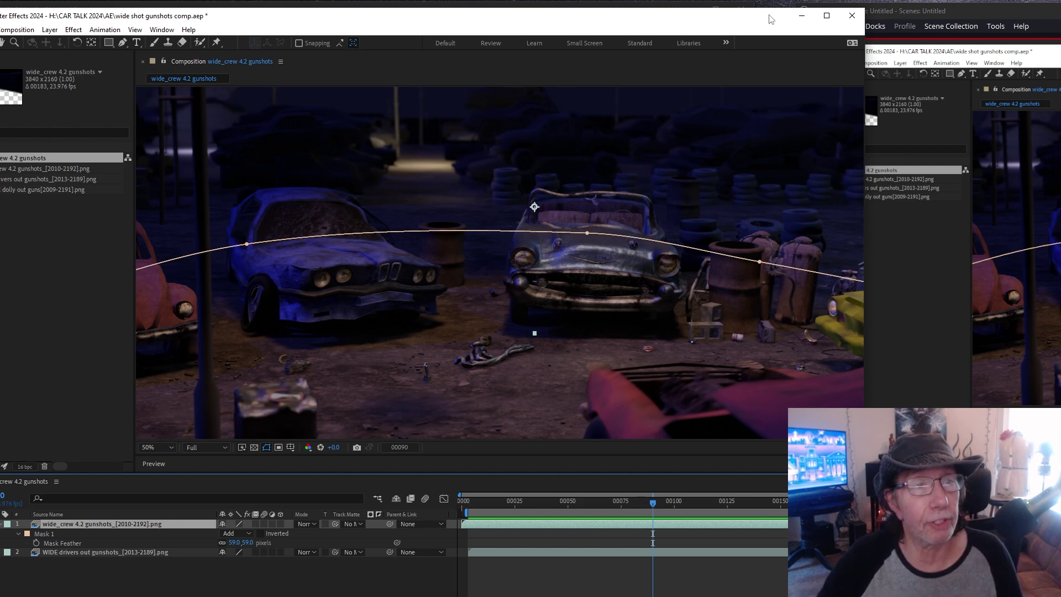
pyautogui.moveTo(753, 20); pyautogui.dragTo(703, 20)
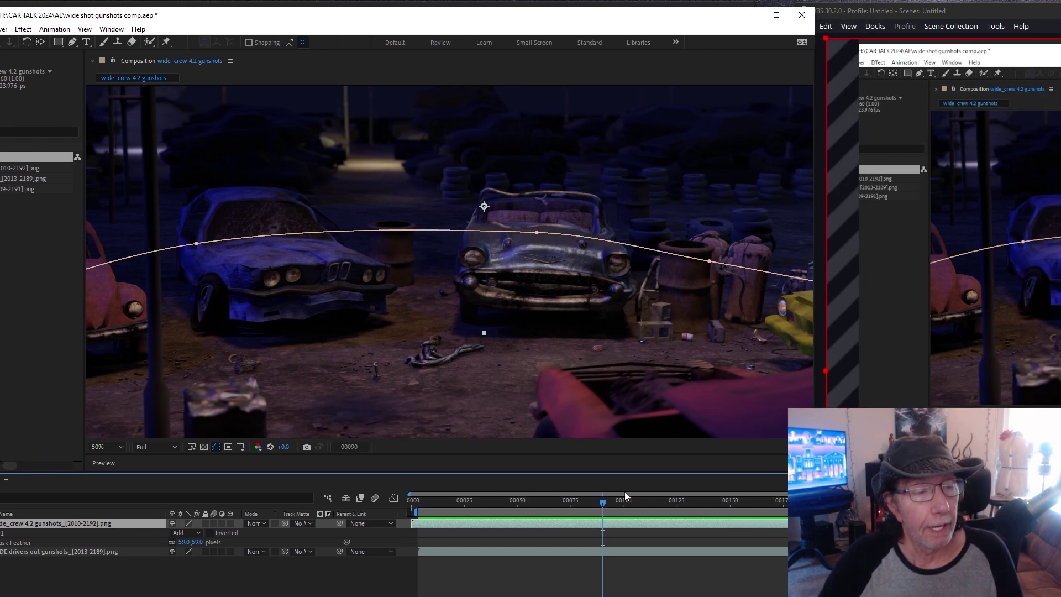
pyautogui.moveTo(612, 502)
pyautogui.mouseDown()
pyautogui.moveTo(672, 507)
pyautogui.moveTo(494, 508)
pyautogui.moveTo(621, 504)
pyautogui.mouseUp()
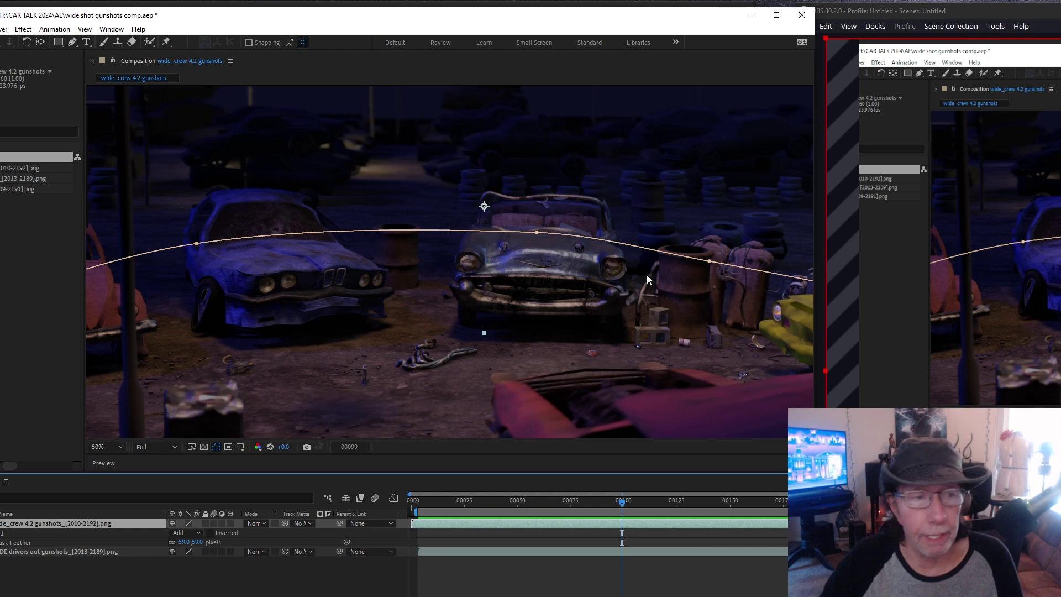
# Zoom the composition to 200% at frame 99, examine the front of the convertible and preview the playback.
pyautogui.press('.')
pyautogui.press('.')
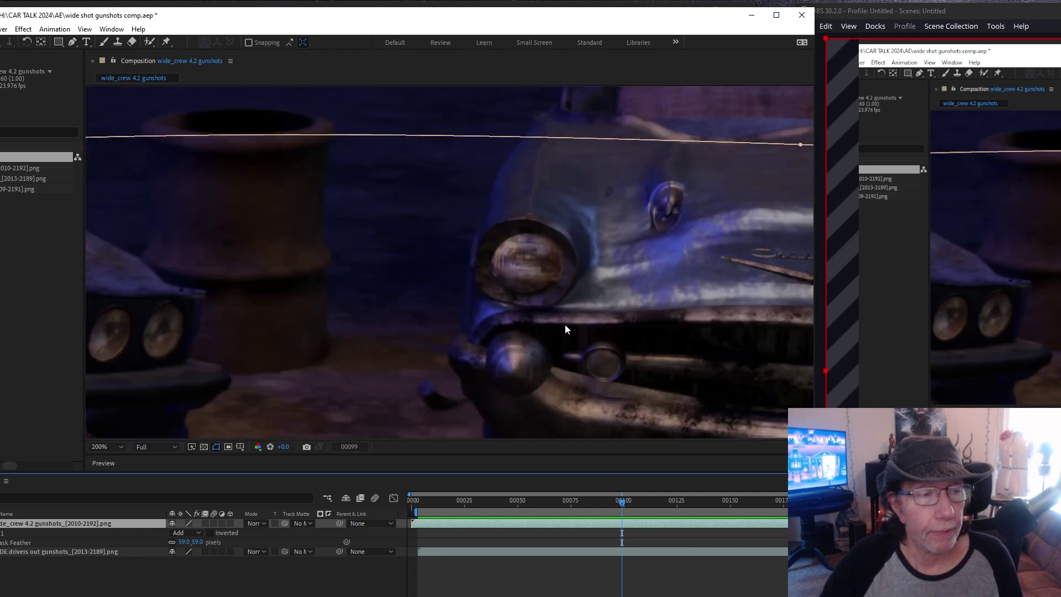
pyautogui.moveTo(515, 335); pyautogui.dragTo(582, 337)
pyautogui.press('space')
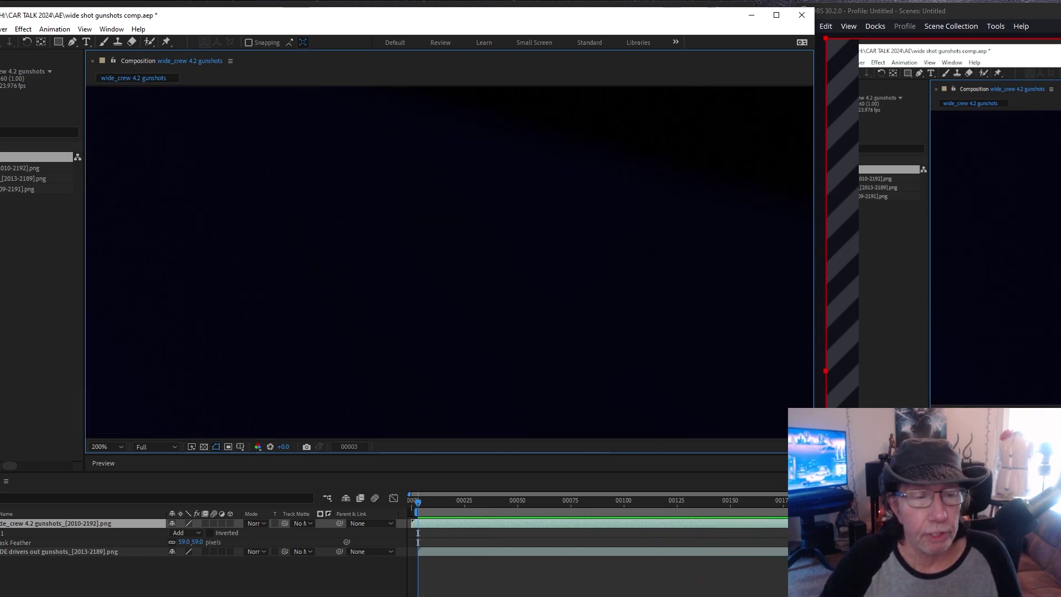
# Scrub the gunshots composite to frame 71 and examine the masked blend across the parked cars at 50% magnification.
pyautogui.moveTo(506, 502); pyautogui.dragTo(563, 505)
pyautogui.scroll(-4, 605, 341)
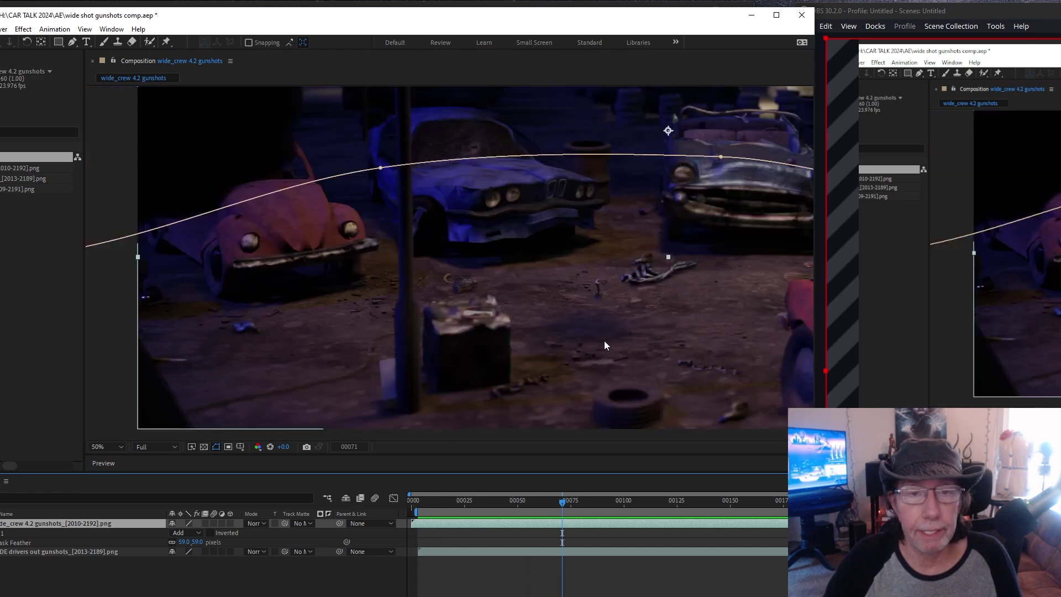
pyautogui.scroll(-1, 604, 345)
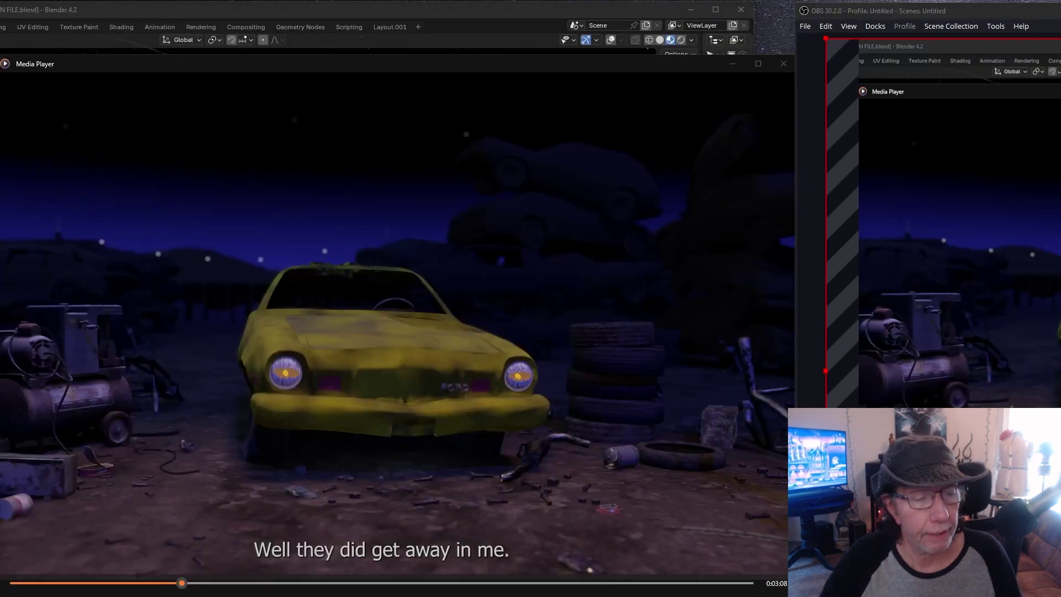
# Switch to Blender and inspect the night junkyard scene from above and from beyond the perimeter fence.
pyautogui.hotkey('alt', 'Tab')
pyautogui.moveTo(380, 371); pyautogui.dragTo(523, 436, button='middle')
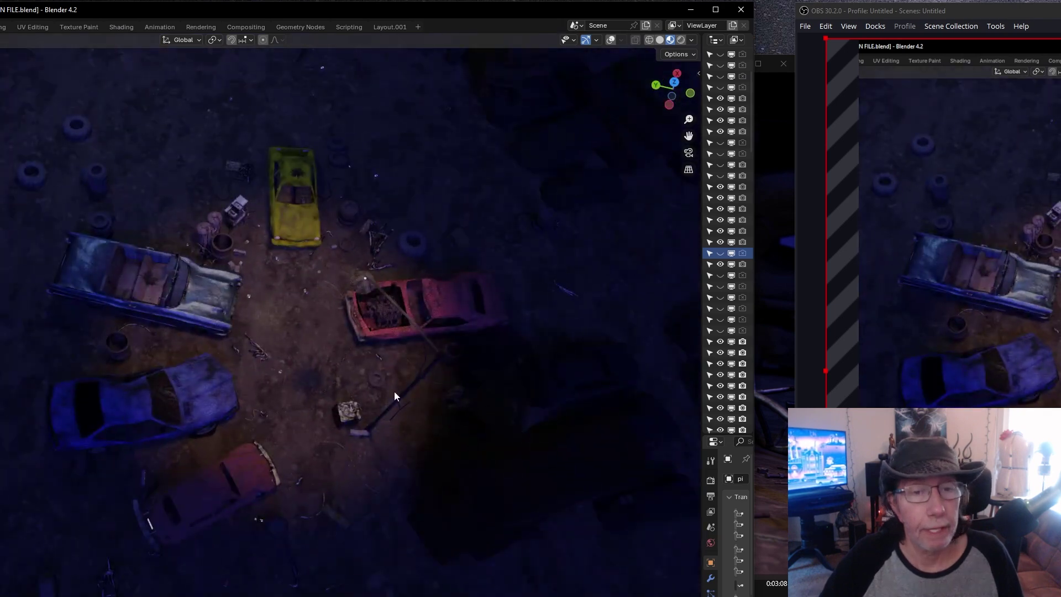
pyautogui.scroll(-4, 394, 392)
pyautogui.moveTo(386, 393); pyautogui.dragTo(249, 316, button='middle')
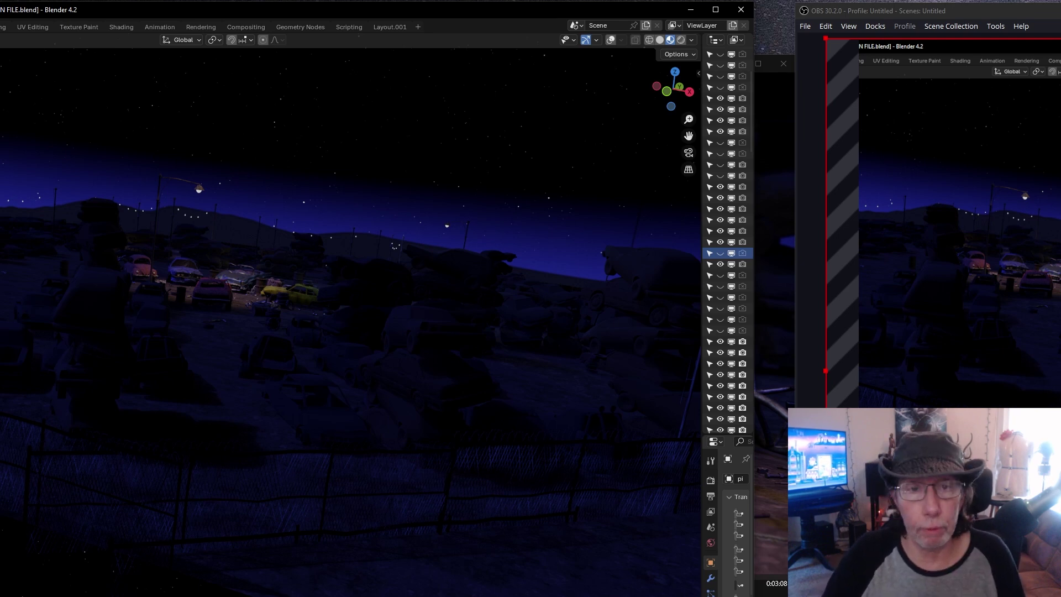
pyautogui.hotkey('alt', 'Tab')
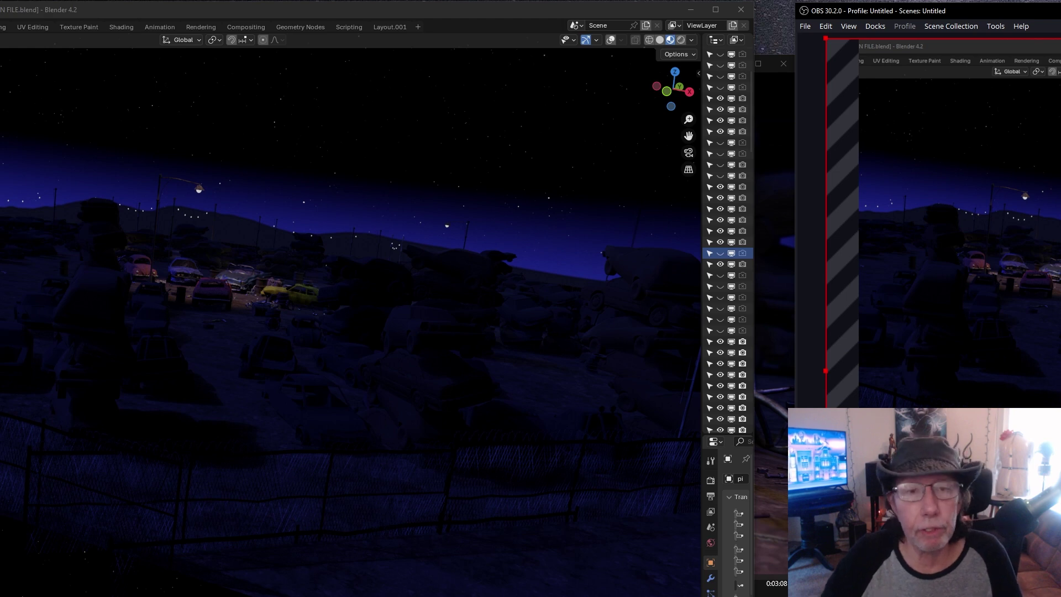
pyautogui.moveTo(381, 316)
pyautogui.mouseDown(button='middle')
pyautogui.moveTo(393, 339)
pyautogui.moveTo(372, 341)
pyautogui.mouseUp(button='middle')
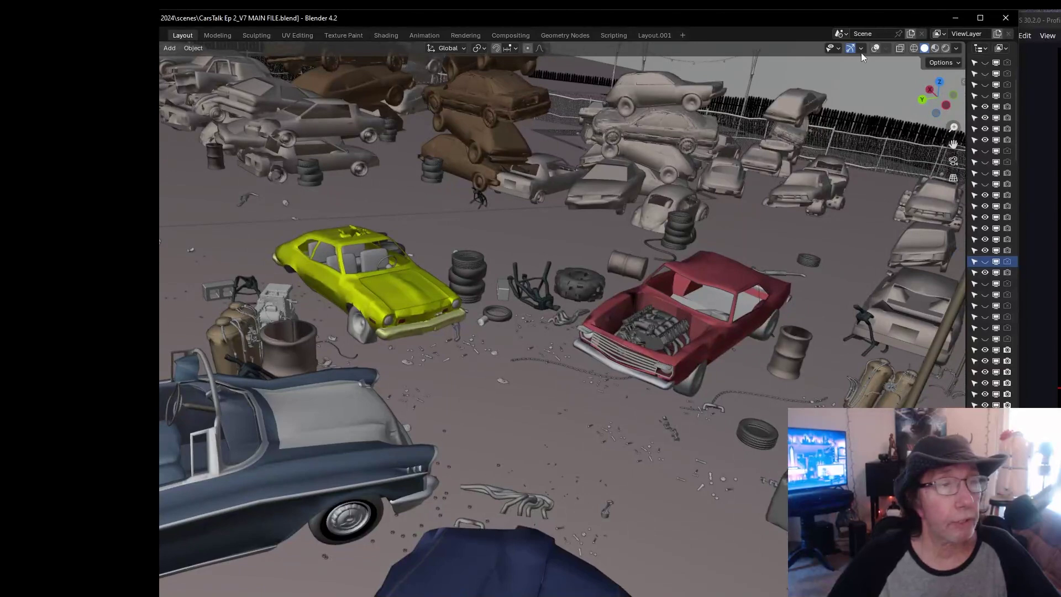
# Turn on the viewport overlays, keeping the gizmos shown, to reveal the rigs and helper objects around the cars.
pyautogui.click(850, 49)
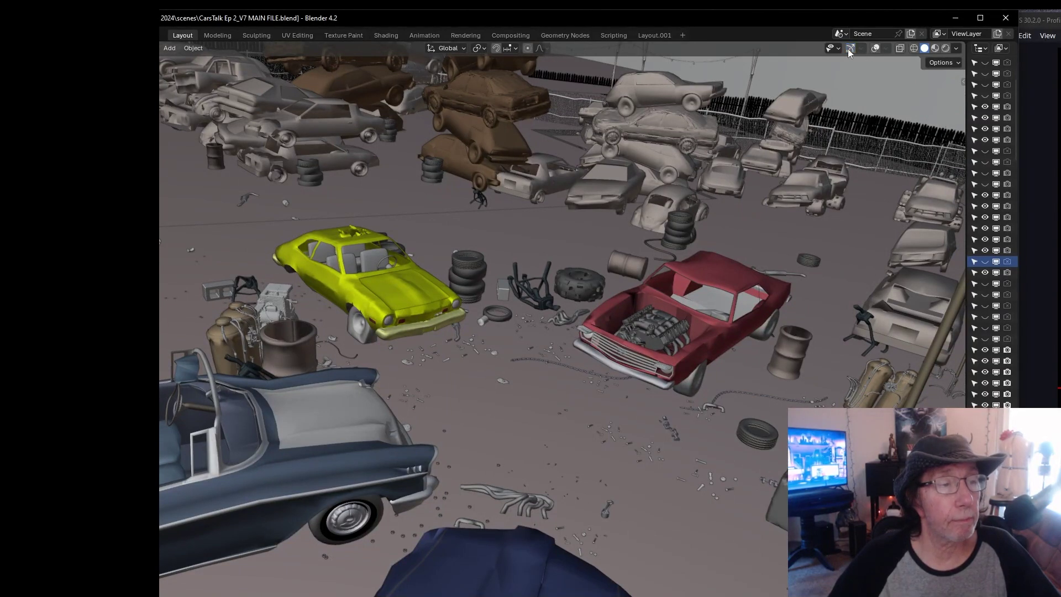
pyautogui.click(850, 50)
pyautogui.click(874, 49)
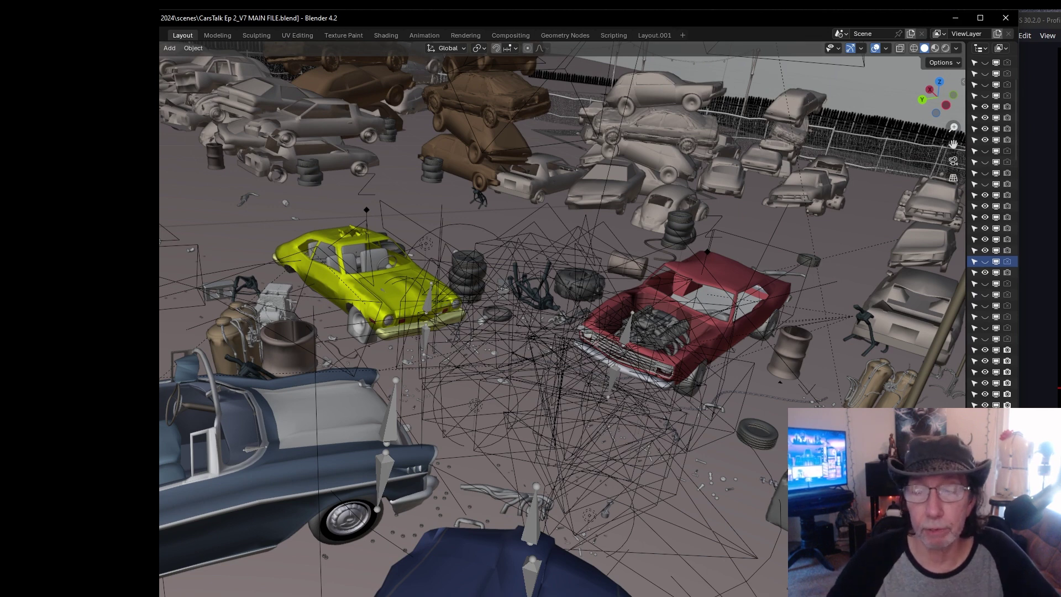
pyautogui.hotkey('alt', 'Tab')
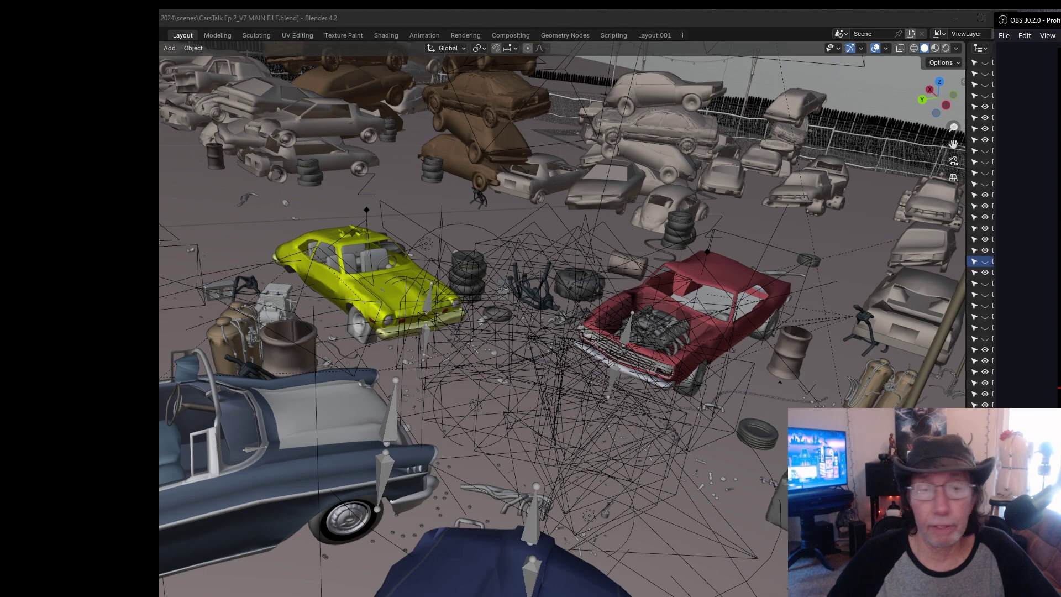
# Select the red car's armature and examine its bones up close at the front of the car.
pyautogui.click(627, 332)
pyautogui.click(622, 334)
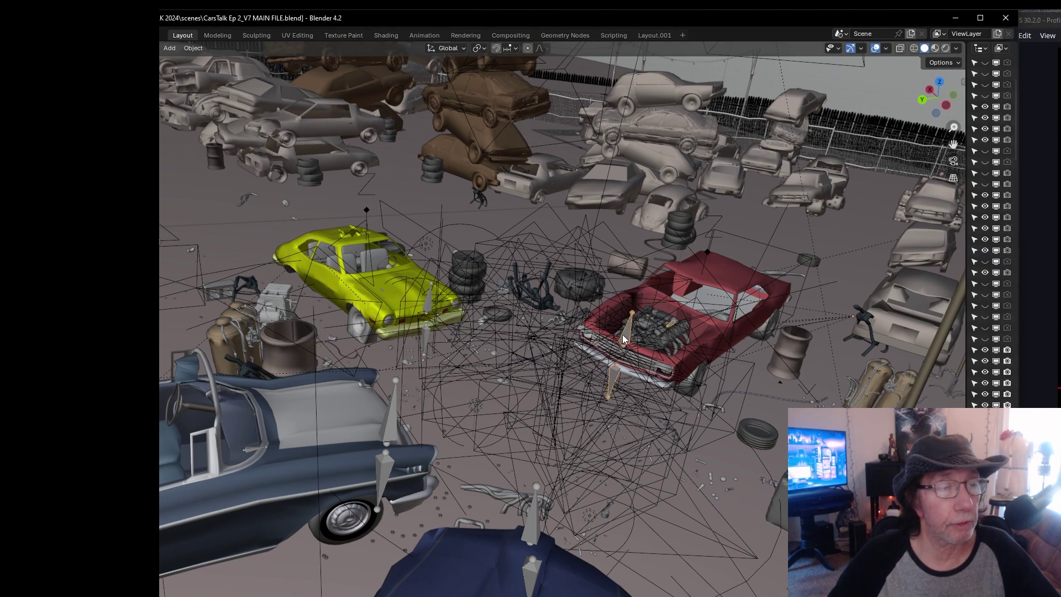
pyautogui.scroll(5, 647, 394)
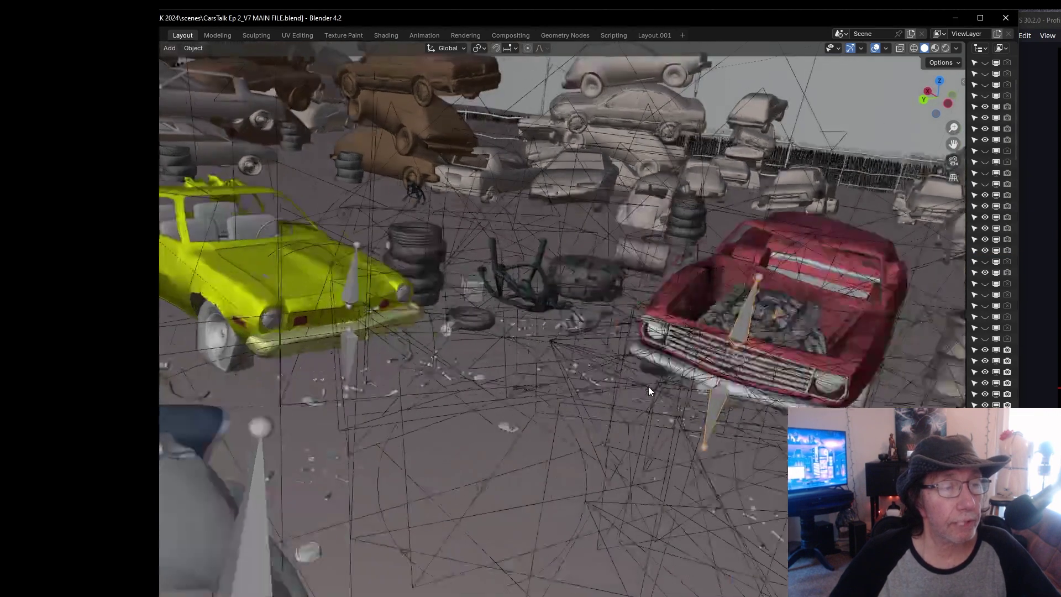
pyautogui.moveTo(770, 366); pyautogui.dragTo(806, 368, button='middle')
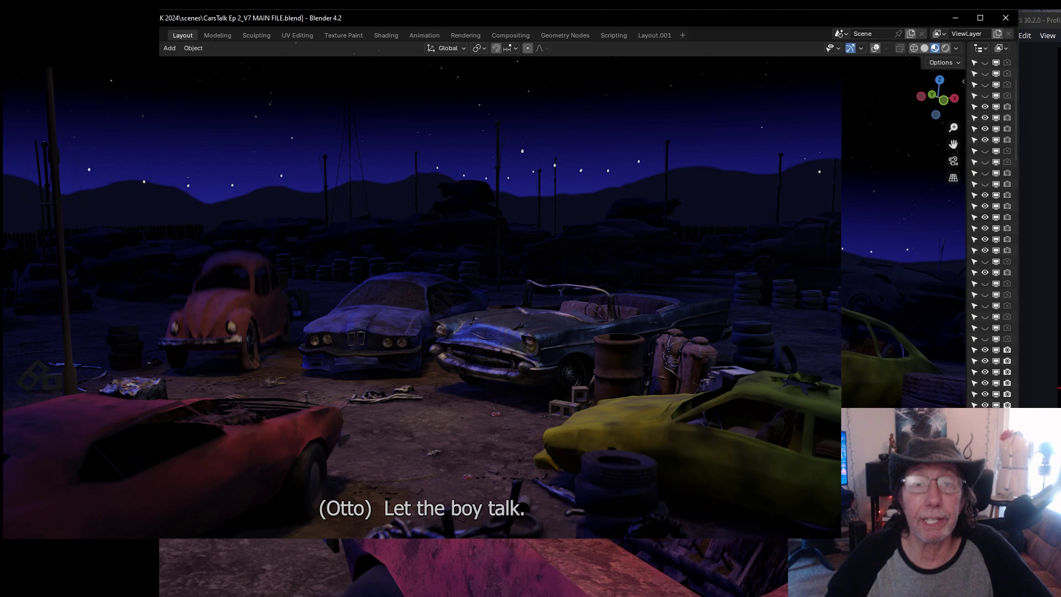
# Return to the Blender scene and examine the ground lighting between the cars from directly overhead.
pyautogui.hotkey('alt', 'Tab')
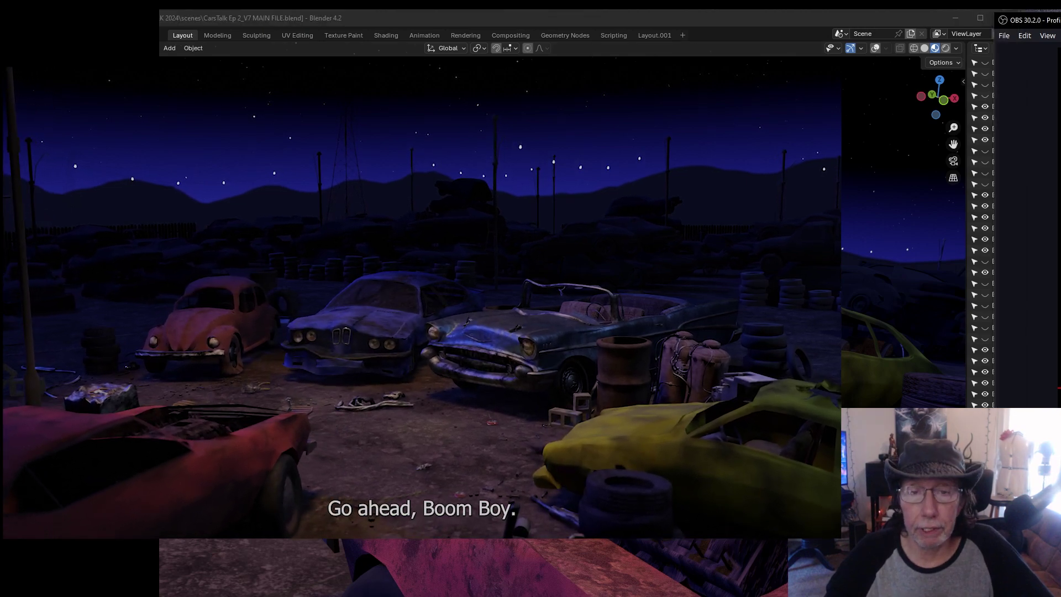
pyautogui.hotkey('alt', 'Tab')
pyautogui.scroll(5, 814, 377)
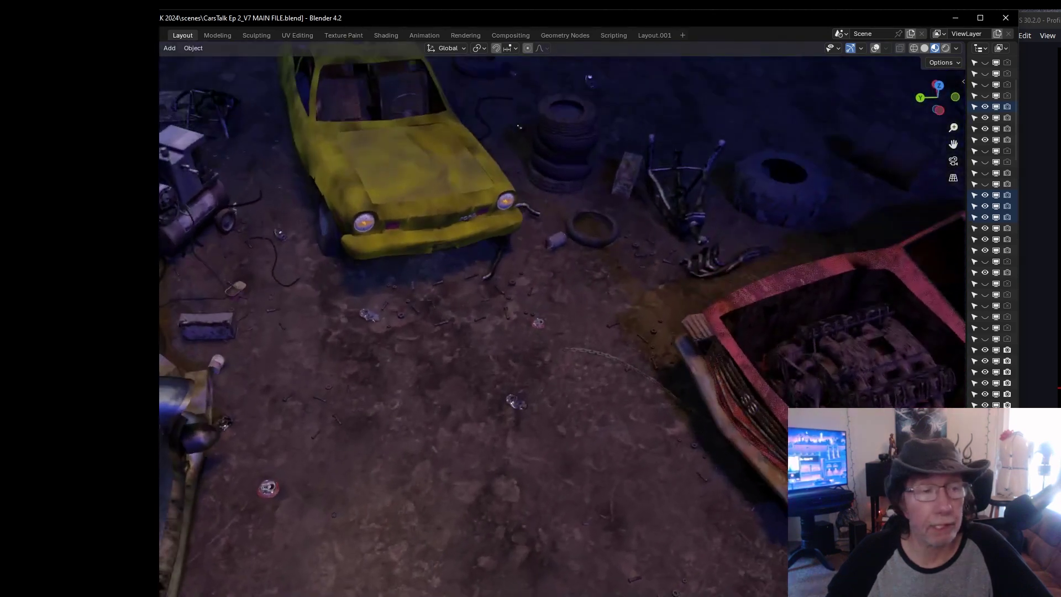
pyautogui.moveTo(795, 389); pyautogui.dragTo(756, 437, button='middle')
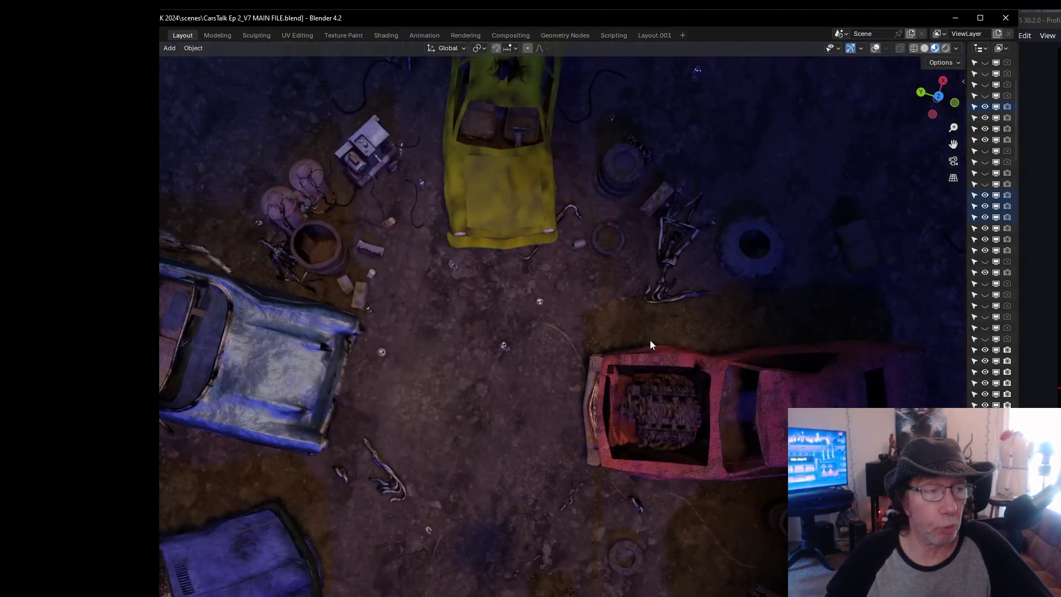
pyautogui.keyDown('shift'); pyautogui.moveTo(651, 340); pyautogui.dragTo(809, 294, button='middle'); pyautogui.keyUp('shift')
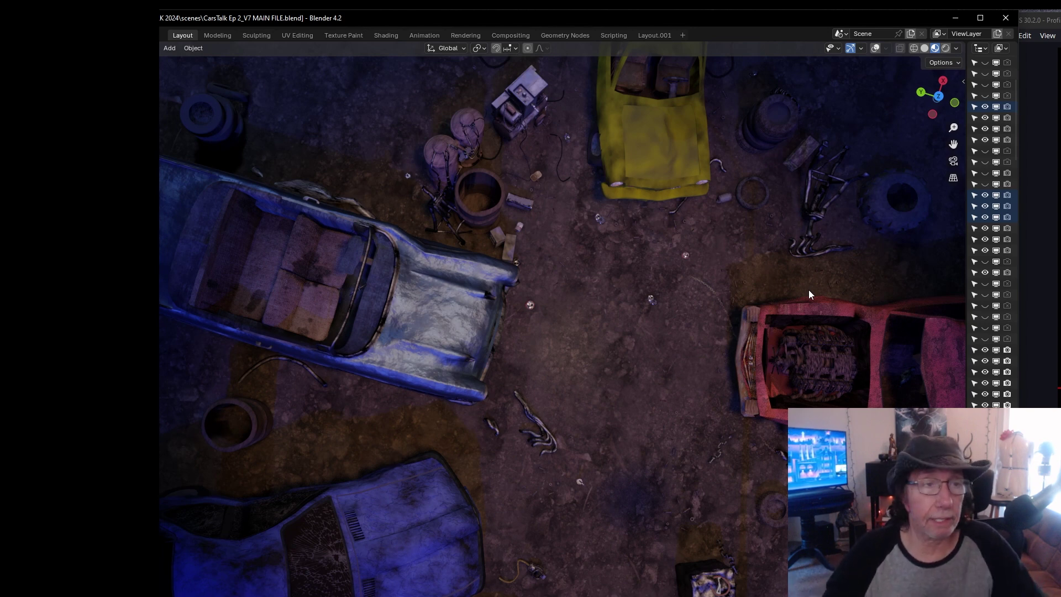
# Change the viewport shading to wireframe and finally to solid to examine the car layout from above.
pyautogui.click(917, 48)
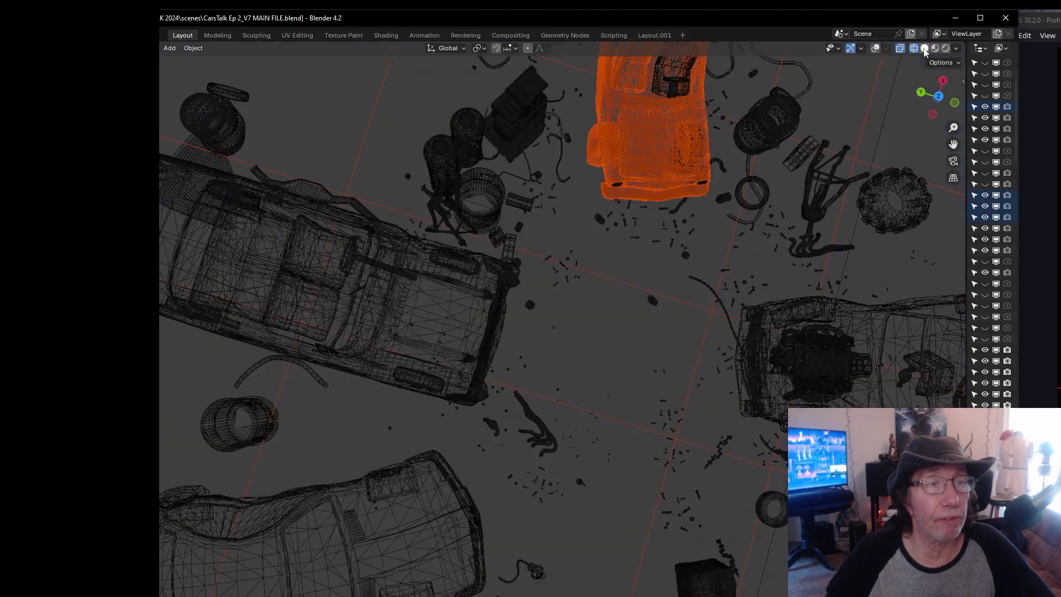
pyautogui.scroll(-3, 767, 238)
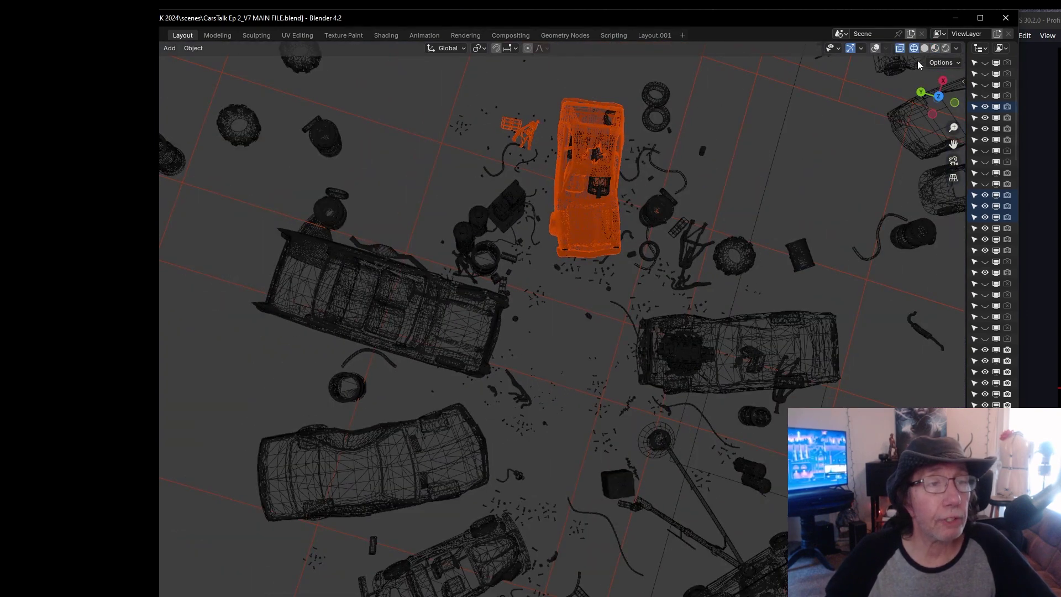
pyautogui.click(925, 48)
pyautogui.scroll(-1, 756, 289)
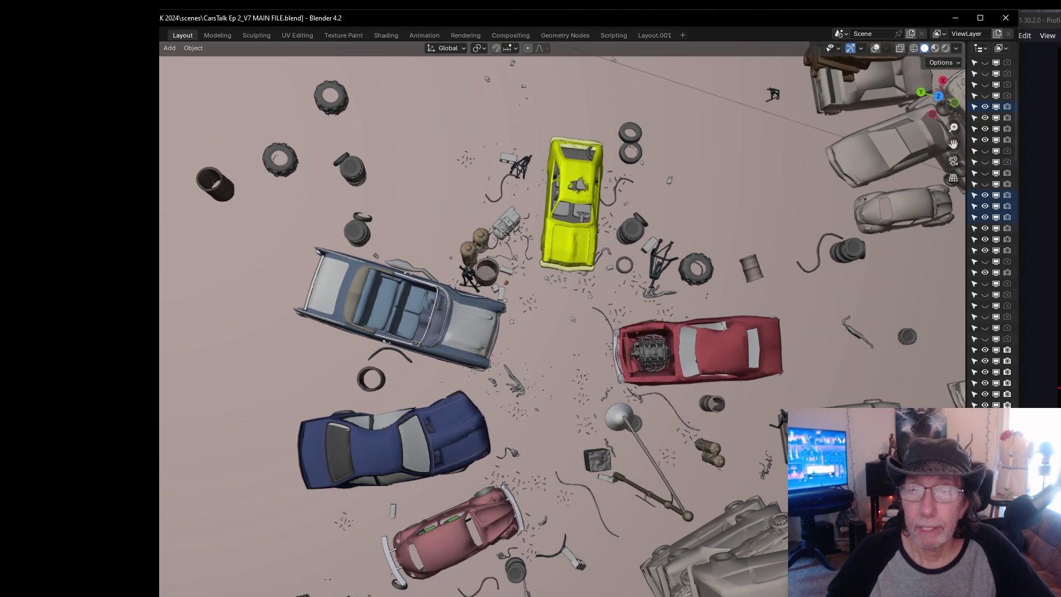
pyautogui.scroll(3, 800, 319)
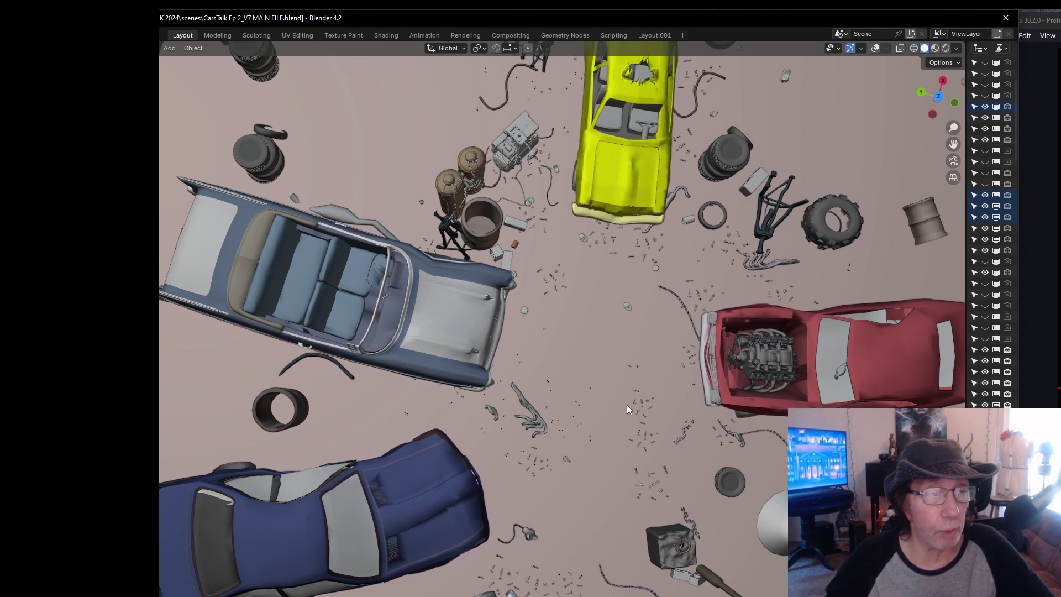
# Inspect the solid-shaded junkyard at ground level around the blue convertible, yellow car and red car.
pyautogui.moveTo(627, 404); pyautogui.dragTo(717, 293, button='middle')
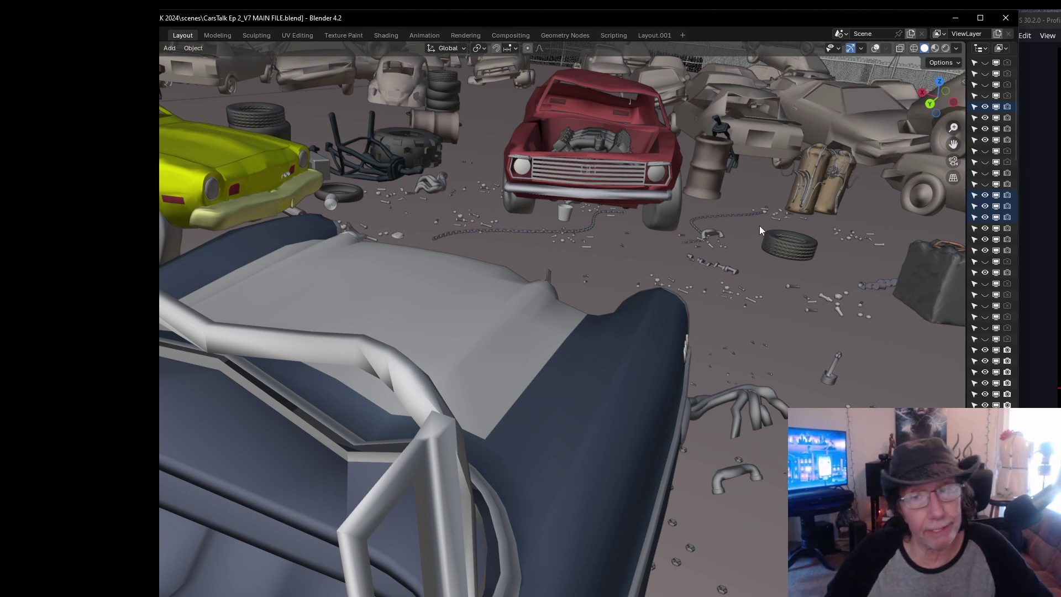
pyautogui.moveTo(768, 222); pyautogui.dragTo(556, 284, button='middle')
pyautogui.scroll(-5, 608, 237)
pyautogui.moveTo(580, 324); pyautogui.dragTo(751, 348, button='middle')
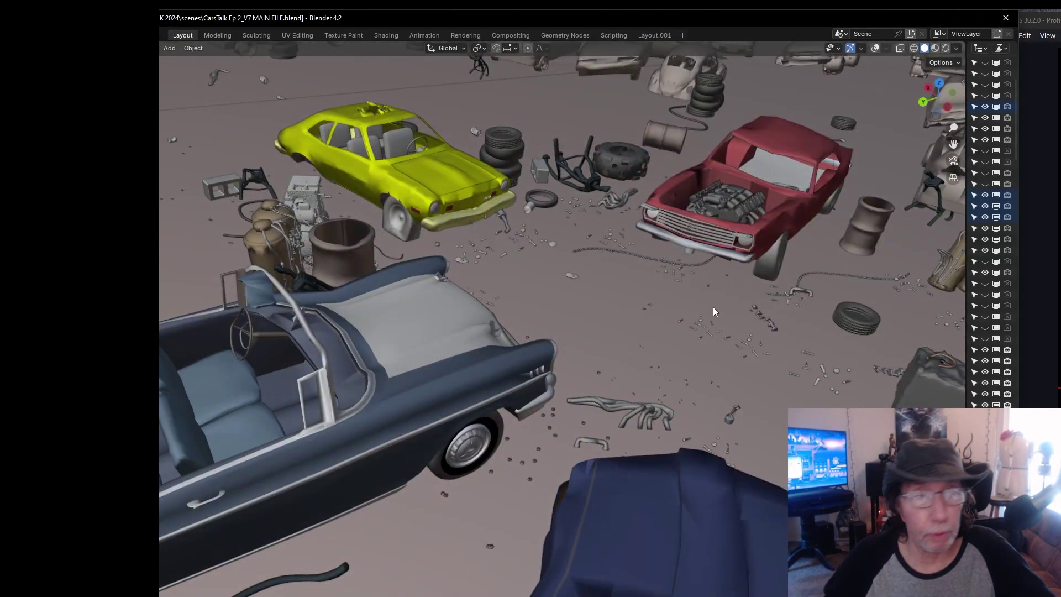
pyautogui.scroll(3, 714, 308)
pyautogui.moveTo(732, 301); pyautogui.dragTo(722, 378, button='middle')
# Switch to Media Player and scrub the episode forward to the front shot of the yellow car.
pyautogui.hotkey('alt', 'Tab')
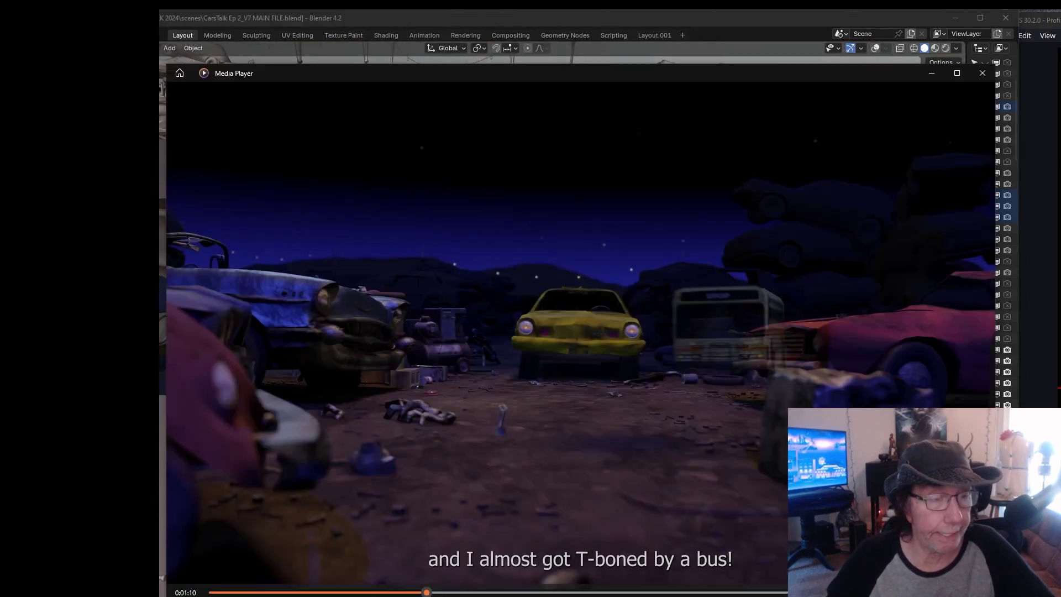
pyautogui.moveTo(444, 593); pyautogui.dragTo(550, 594)
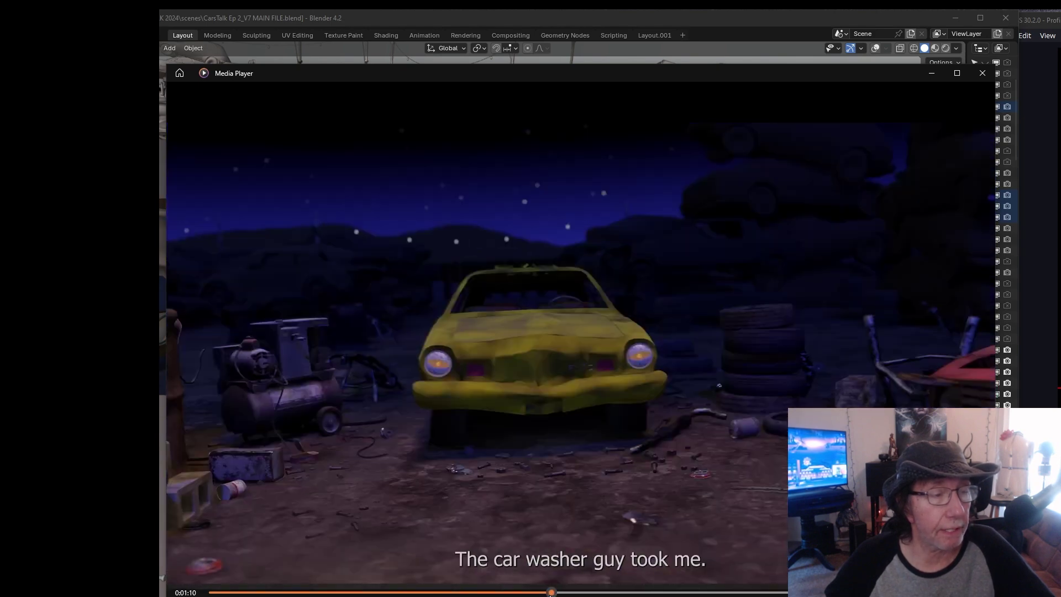